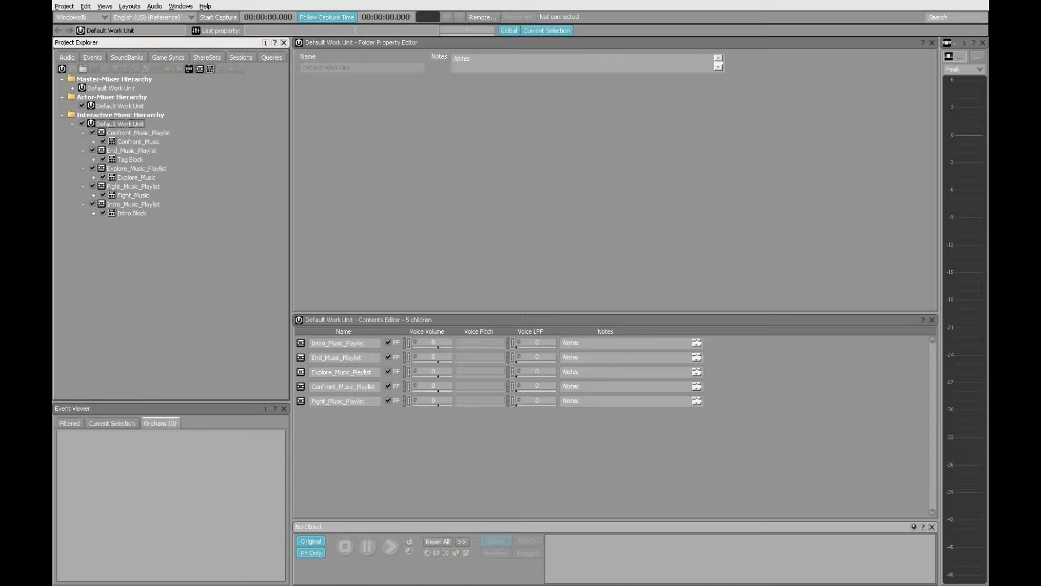
Import Nested Loop.wav into the Default Work Unit as the new music segment Nested Loop.
right_click(90, 125)
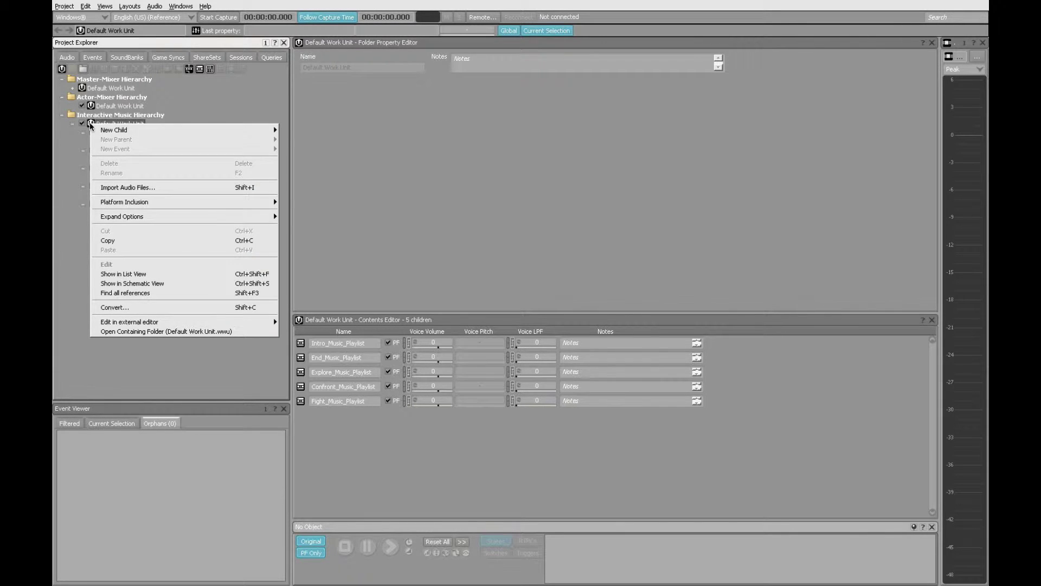
left_click(144, 188)
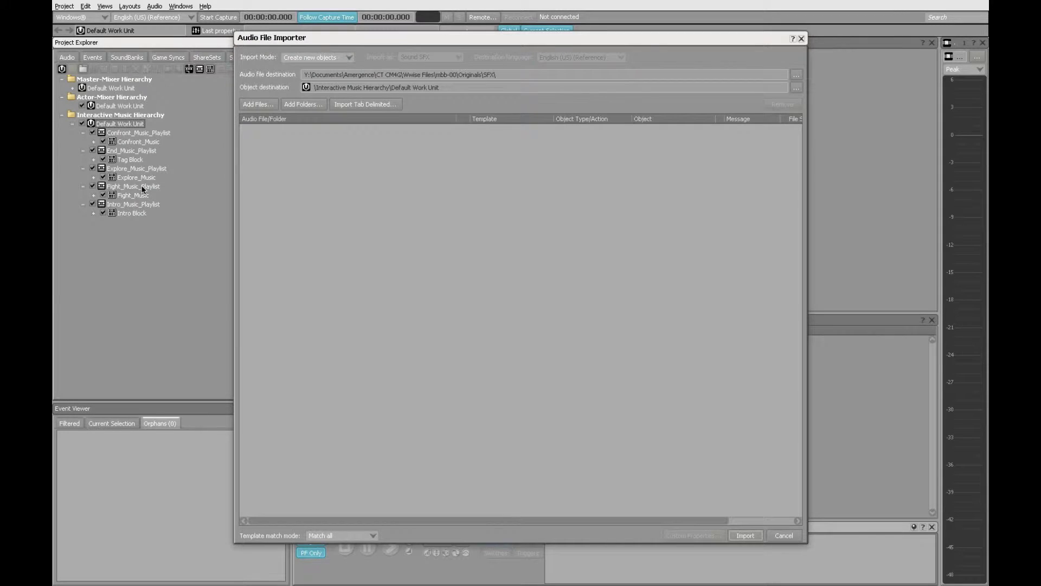
left_click(257, 105)
left_click(581, 155)
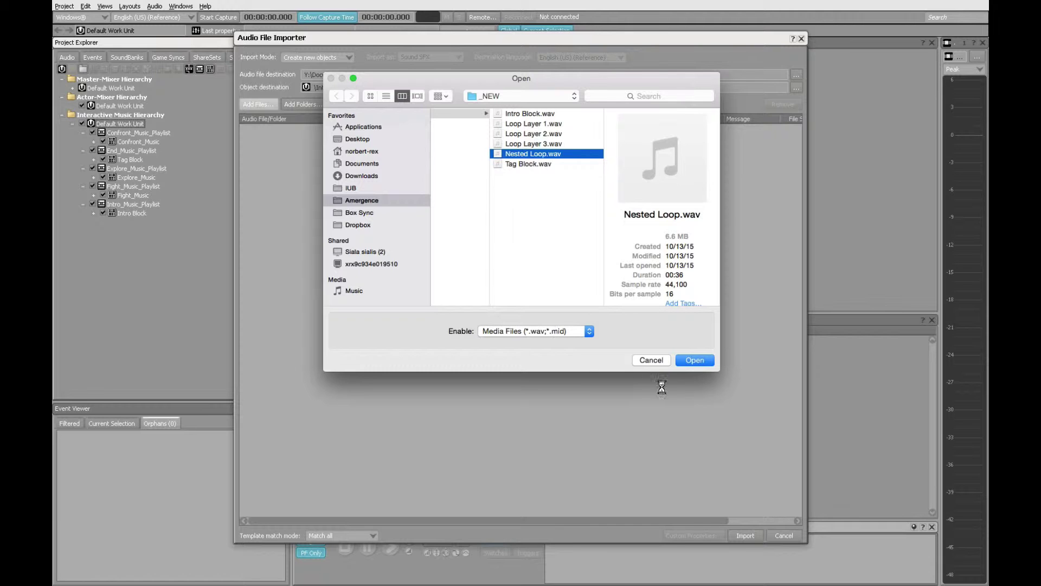
left_click(703, 360)
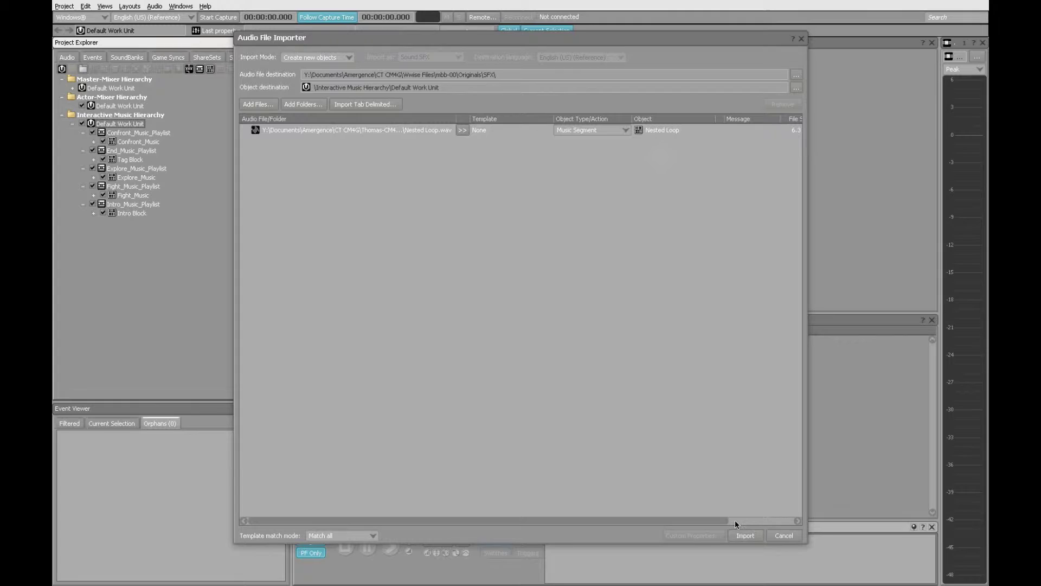
left_click(745, 536)
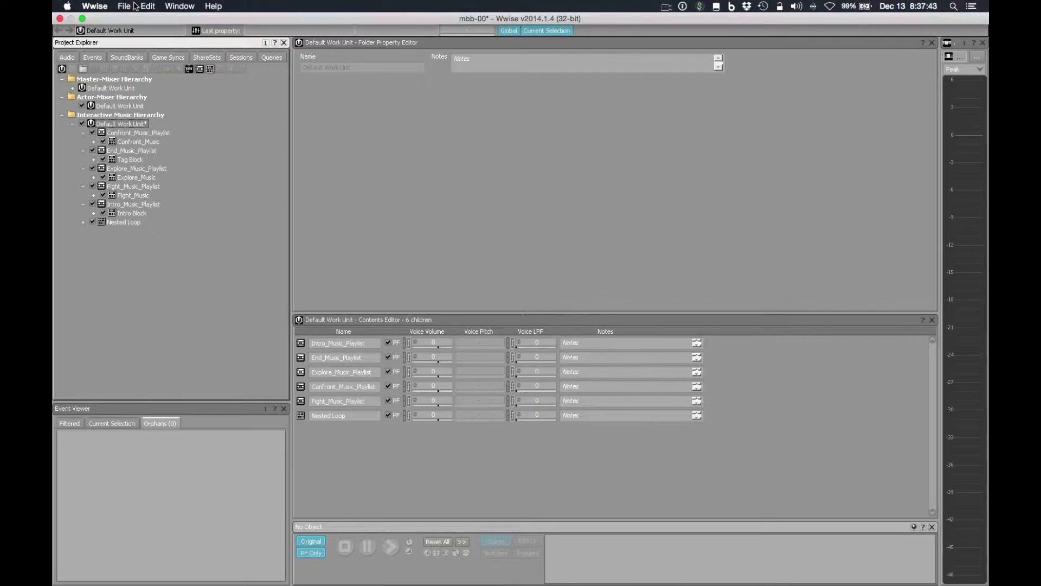
Switch Wwise to the Interactive Music layout and open the Nested Loop segment.
left_click(135, 6)
left_click(135, 6)
left_click(129, 6)
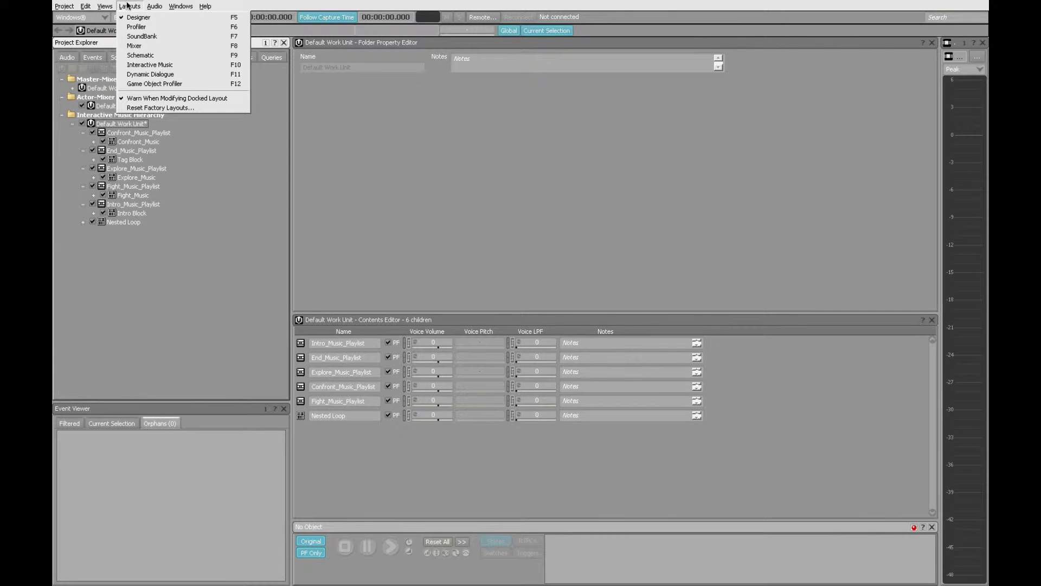
left_click(150, 67)
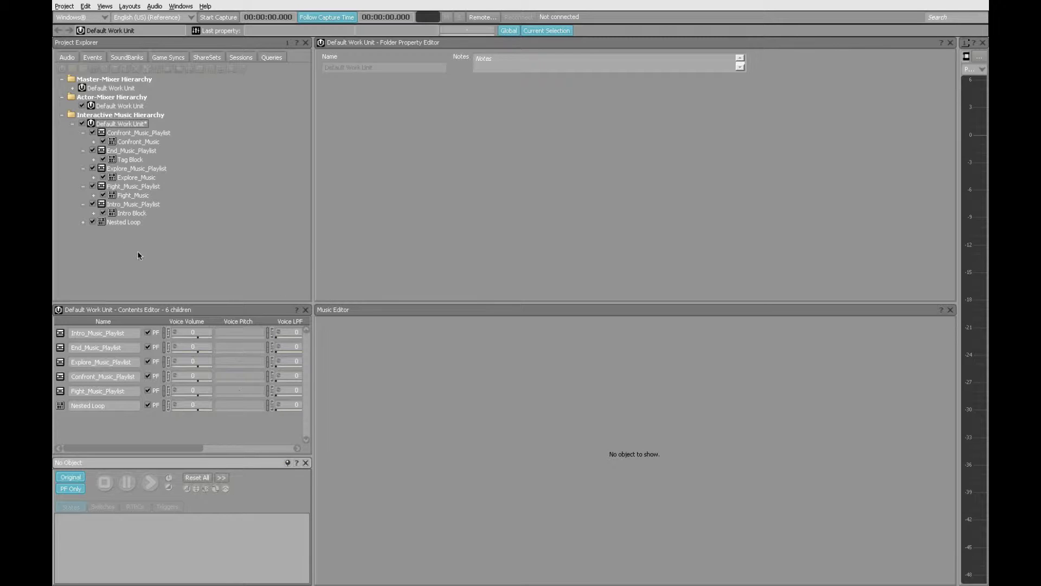
left_click(112, 223)
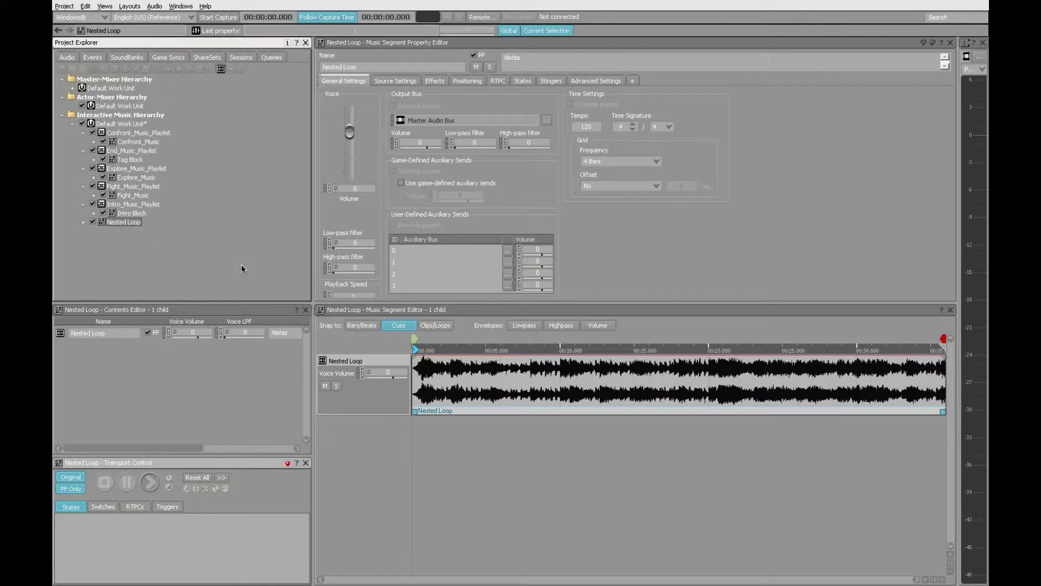
left_click(151, 489)
Play and stop Nested Loop once more, then select its entry cue.
left_click(150, 484)
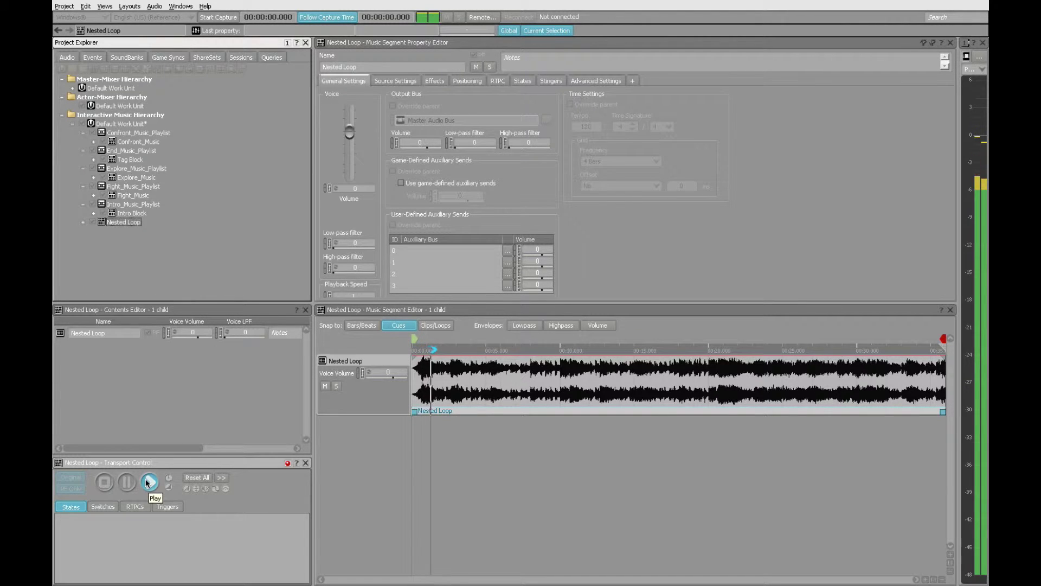
left_click(103, 483)
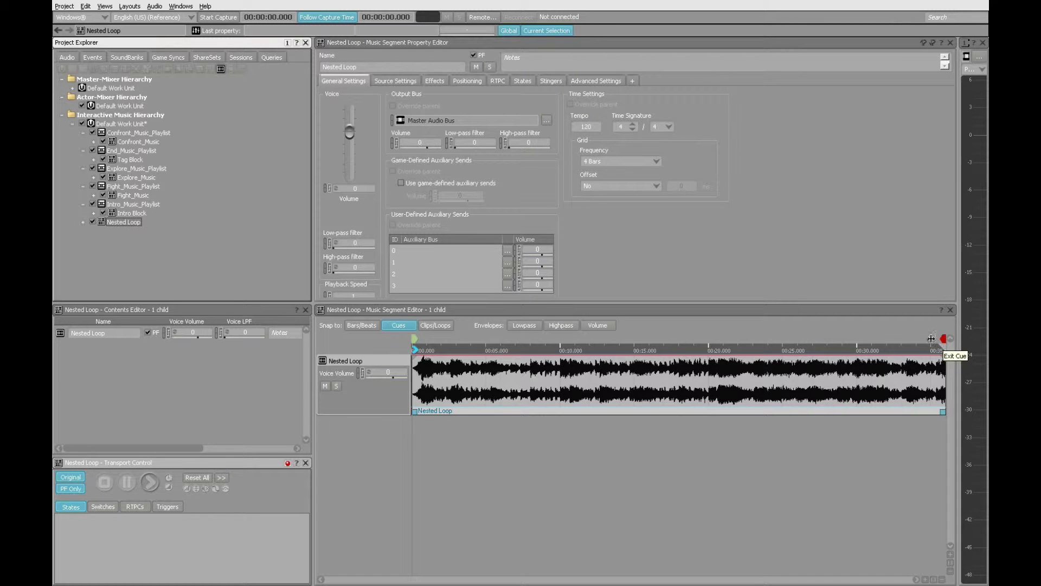
left_click(415, 339)
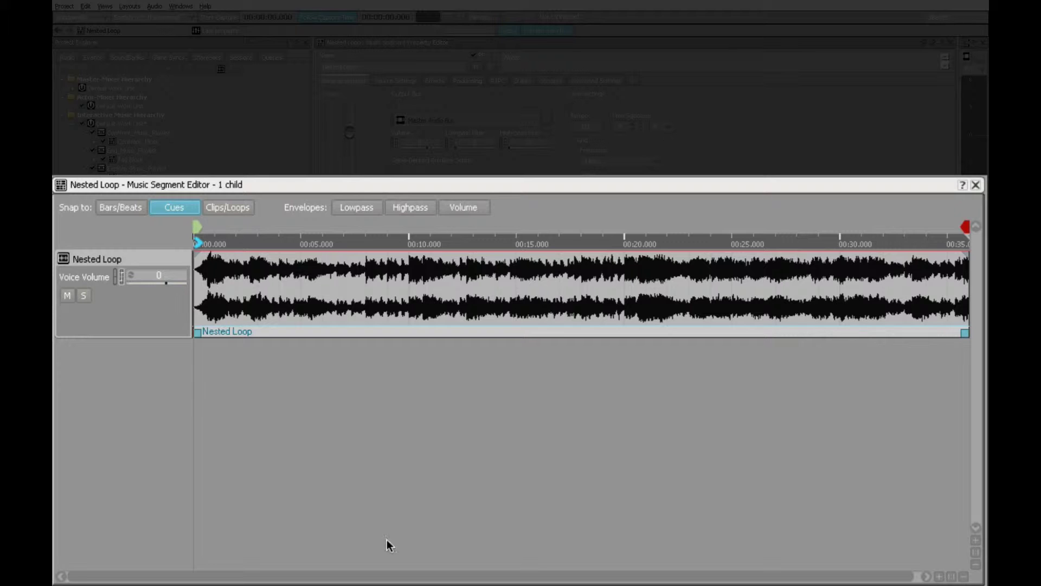
Expand the Nested Loop track to full editor height and set playback to start just after the beginning.
left_click(975, 553)
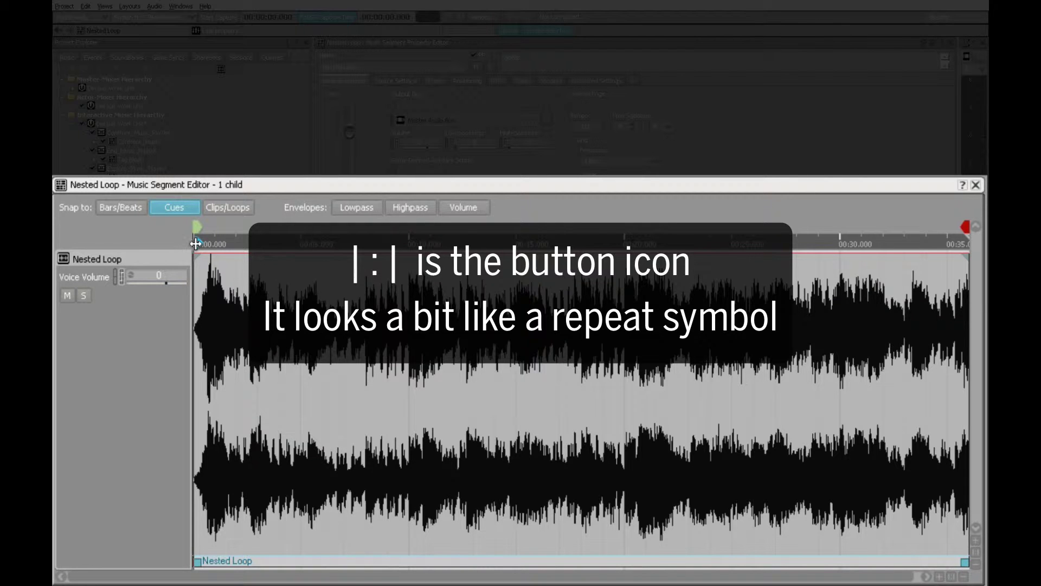
left_click_drag(198, 244, 216, 244)
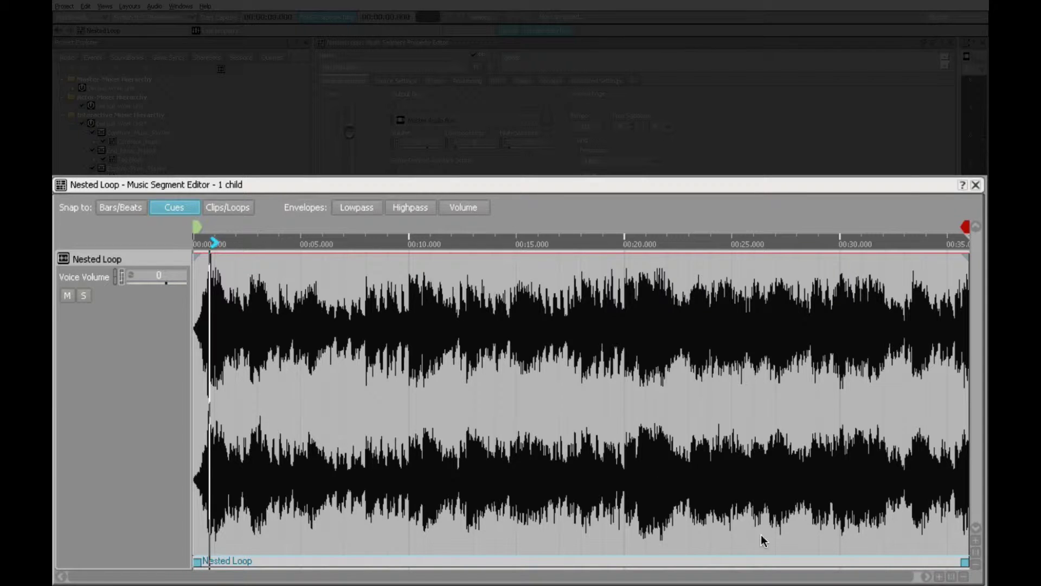
Zoom into the timeline start and drag the entry cue to about 0.68 s at the loud attack.
left_click(938, 577)
left_click(938, 577)
left_click(938, 576)
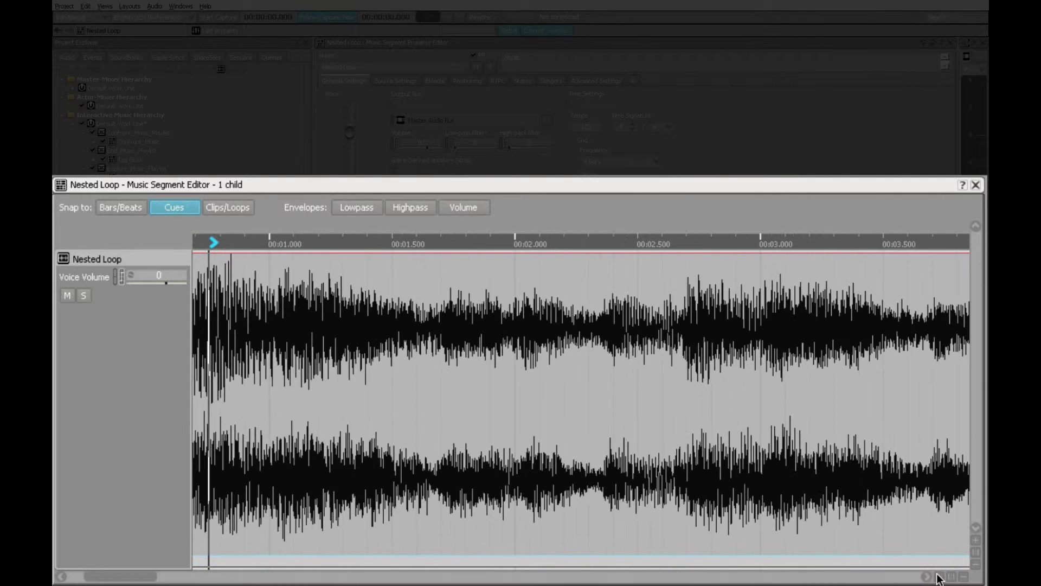
left_click(938, 576)
left_click(939, 577)
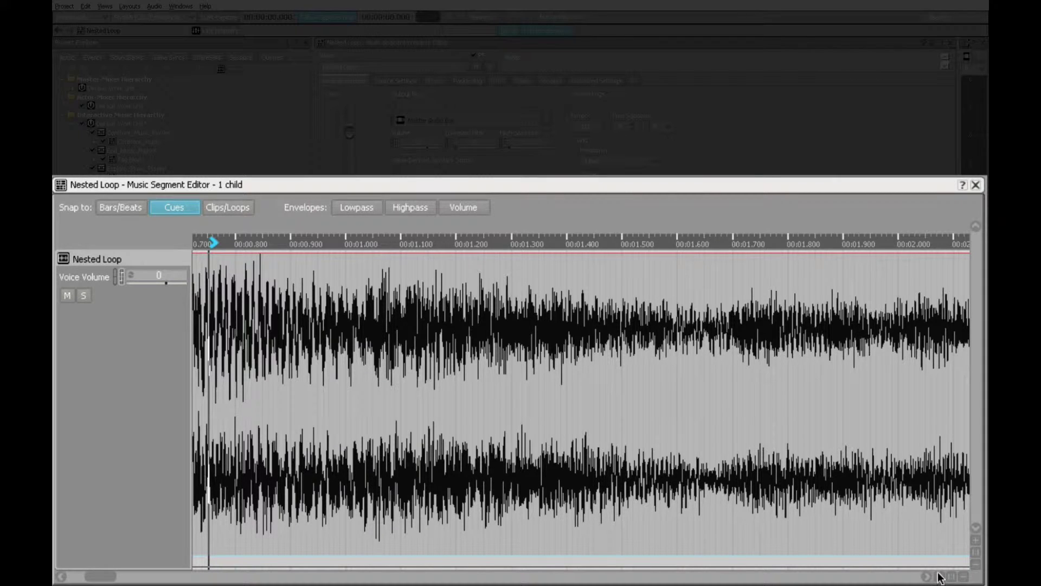
left_click(62, 576)
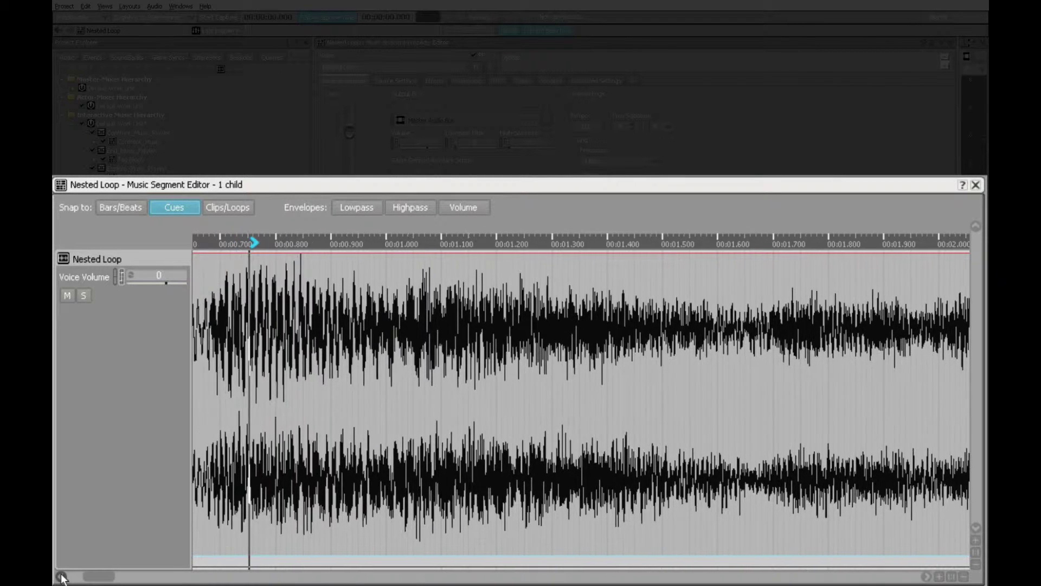
left_click(62, 576)
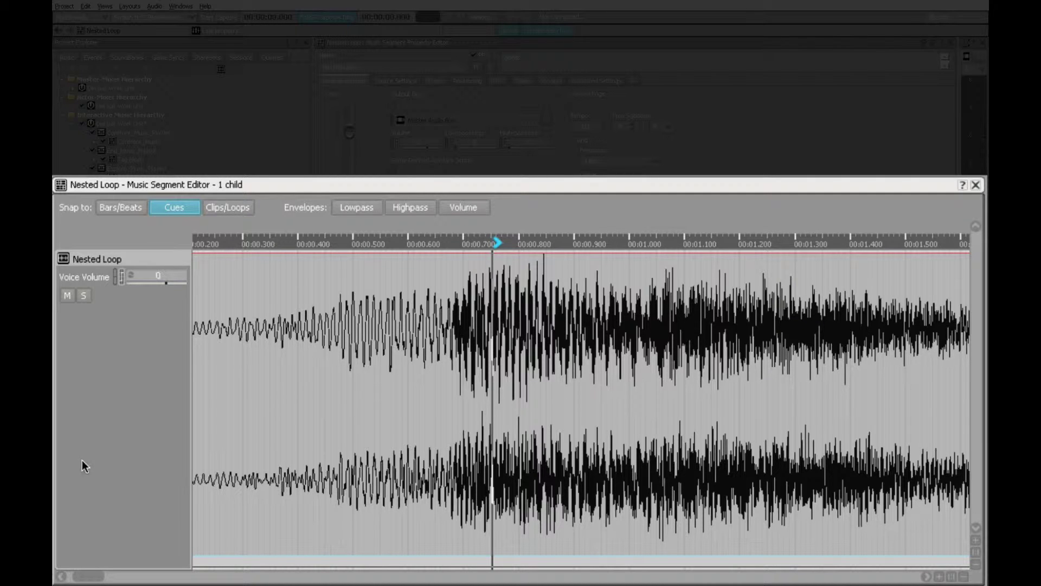
mouse_move(495, 239)
left_mouse_down()
mouse_move(476, 239)
mouse_move(446, 265)
mouse_move(462, 265)
mouse_move(415, 272)
left_mouse_up()
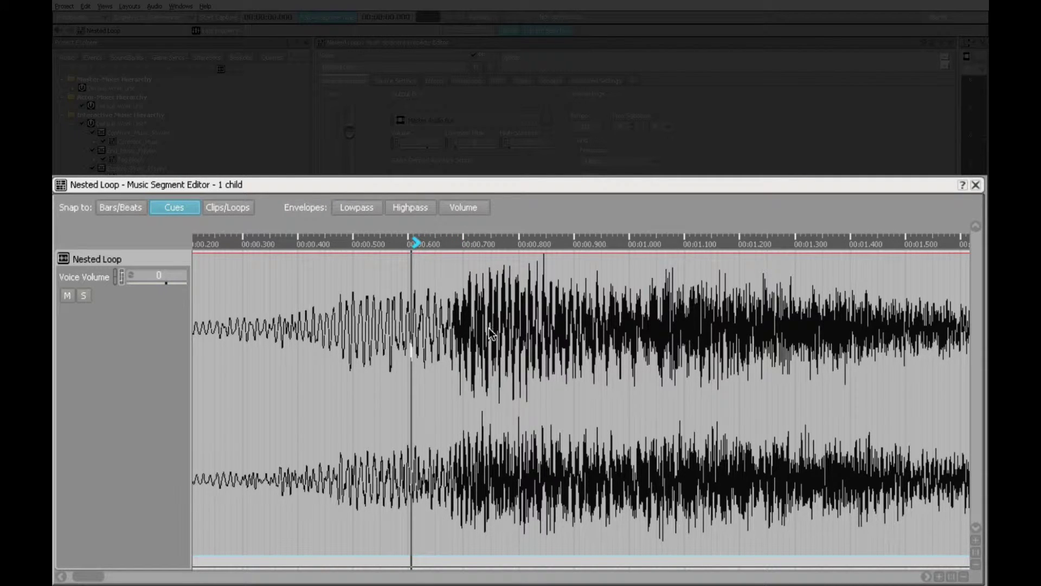
mouse_move(412, 260)
left_mouse_down()
mouse_move(413, 270)
mouse_move(466, 265)
mouse_move(454, 278)
mouse_move(428, 279)
mouse_move(446, 289)
left_mouse_up()
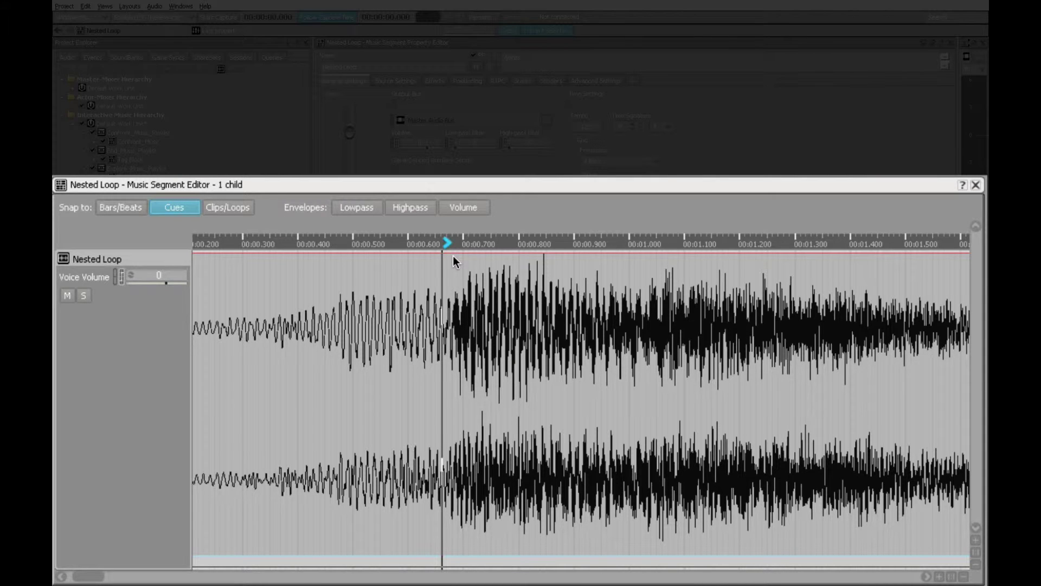
left_click_drag(448, 242, 456, 241)
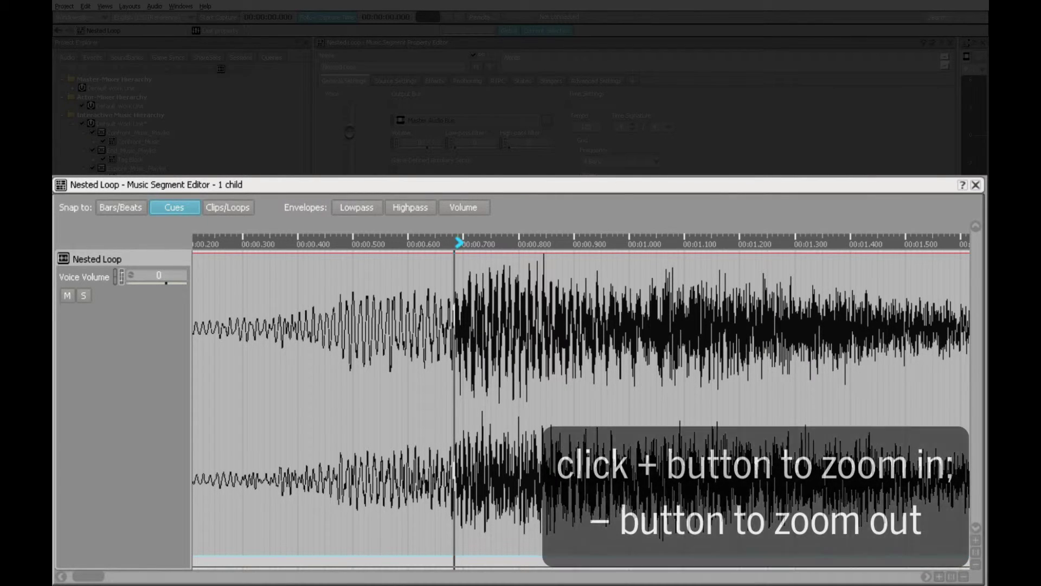
Zoom in to millisecond detail to confirm the entry cue sits near 00:00.682.
left_click(939, 577)
left_click(939, 577)
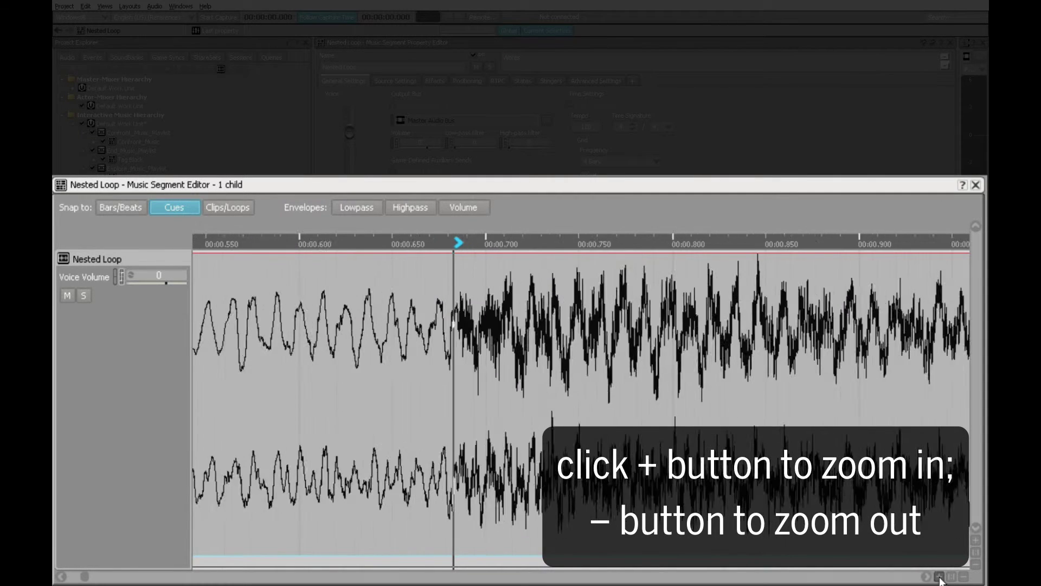
left_click(939, 577)
left_click(939, 576)
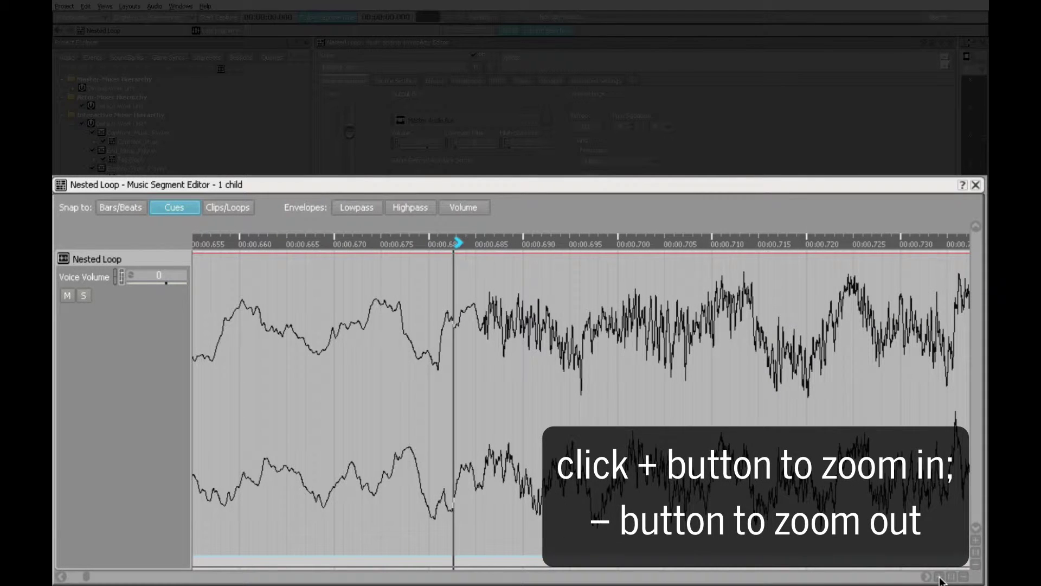
left_click(939, 577)
left_click(939, 577)
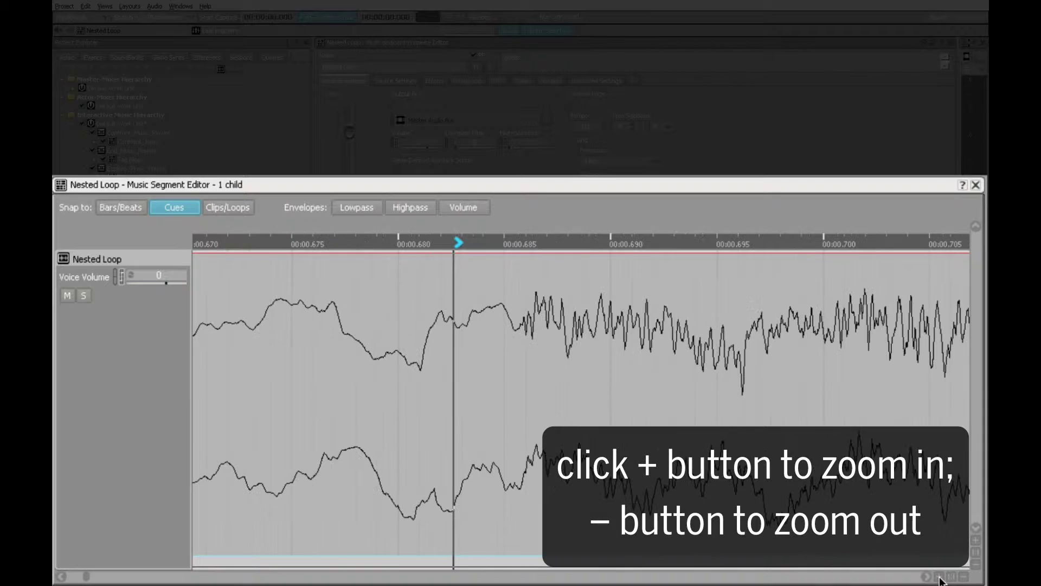
left_click(939, 577)
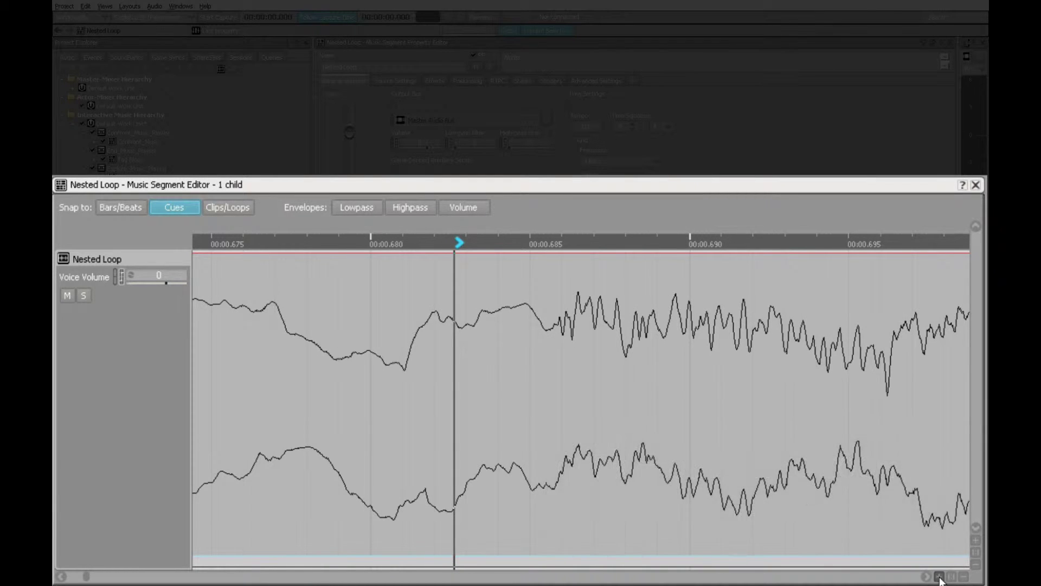
left_click(939, 576)
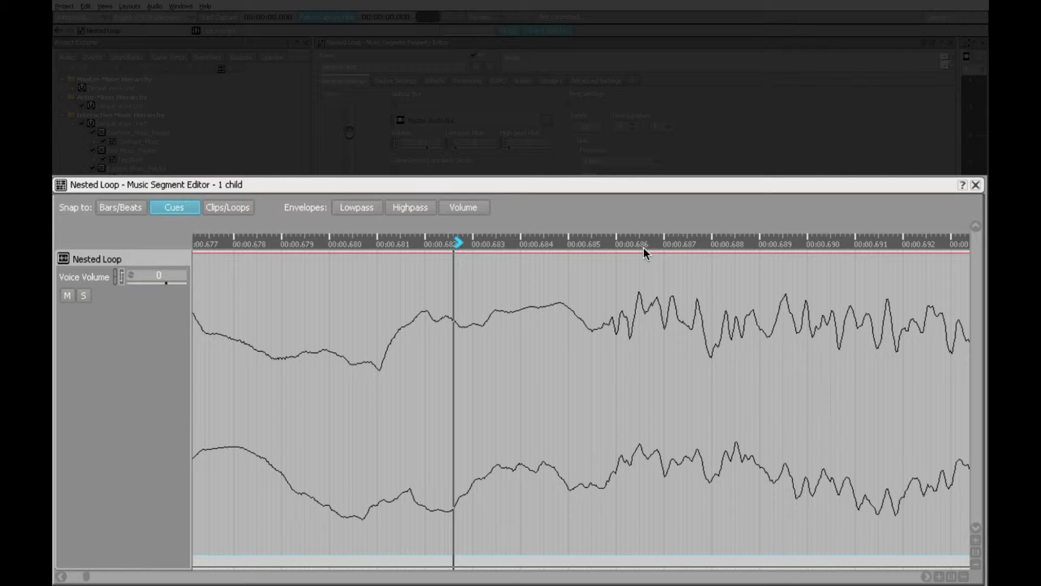
Add a custom cue at about 0.686 s, then zoom out to see both cues.
right_click(614, 242)
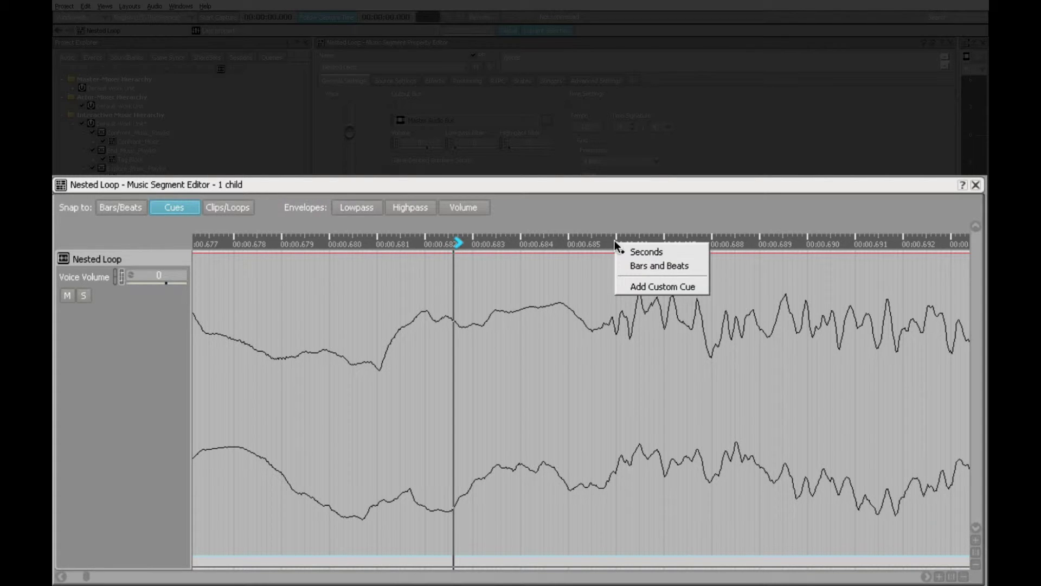
left_click(631, 288)
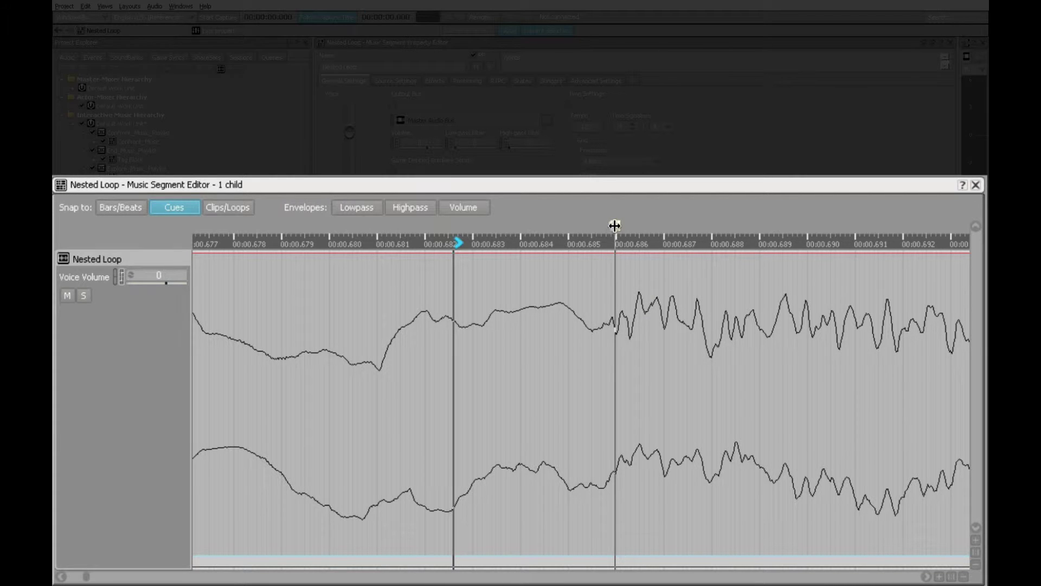
left_click_drag(615, 225, 616, 225)
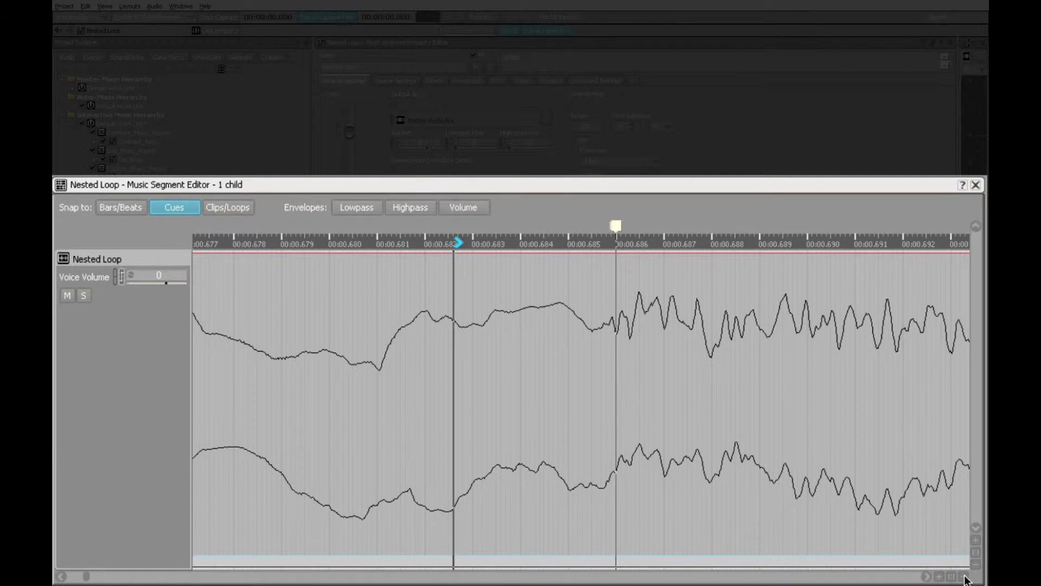
left_click(963, 576)
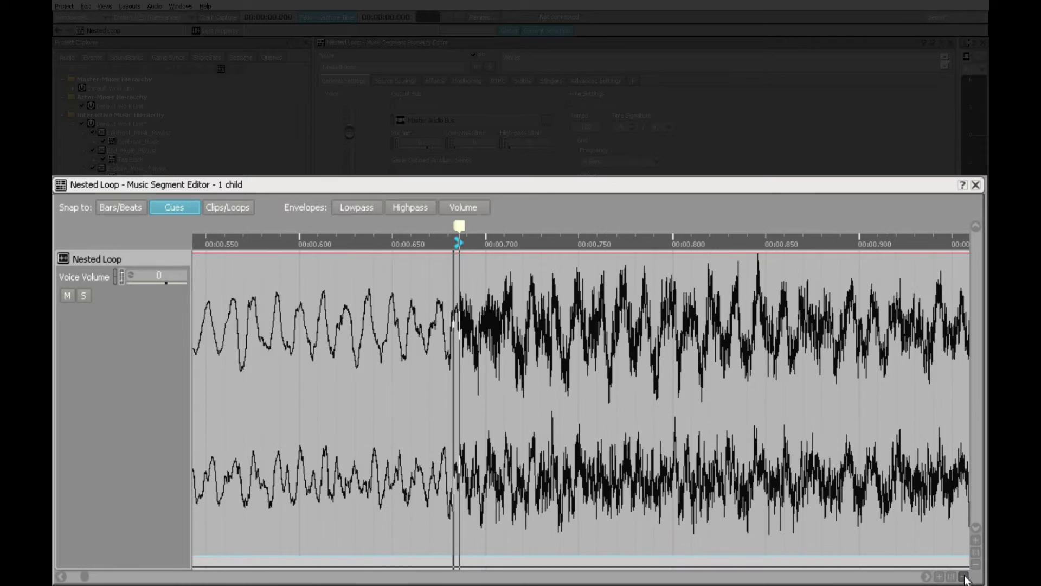
Zoom out, scroll to the start, and drag the entry cue onto the custom cue at the loud onset.
left_click(963, 577)
left_click(963, 577)
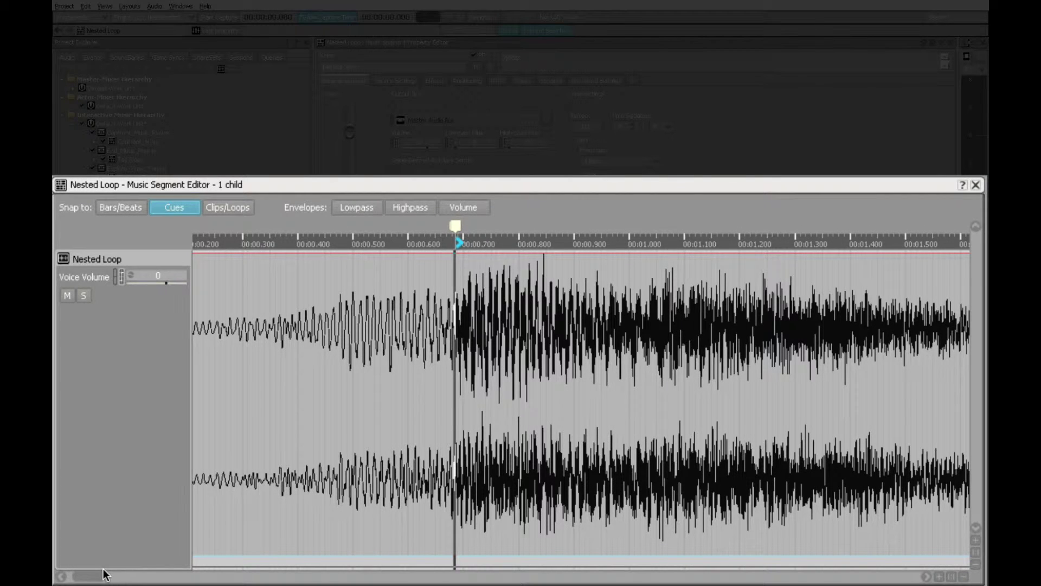
left_click_drag(105, 574, 92, 575)
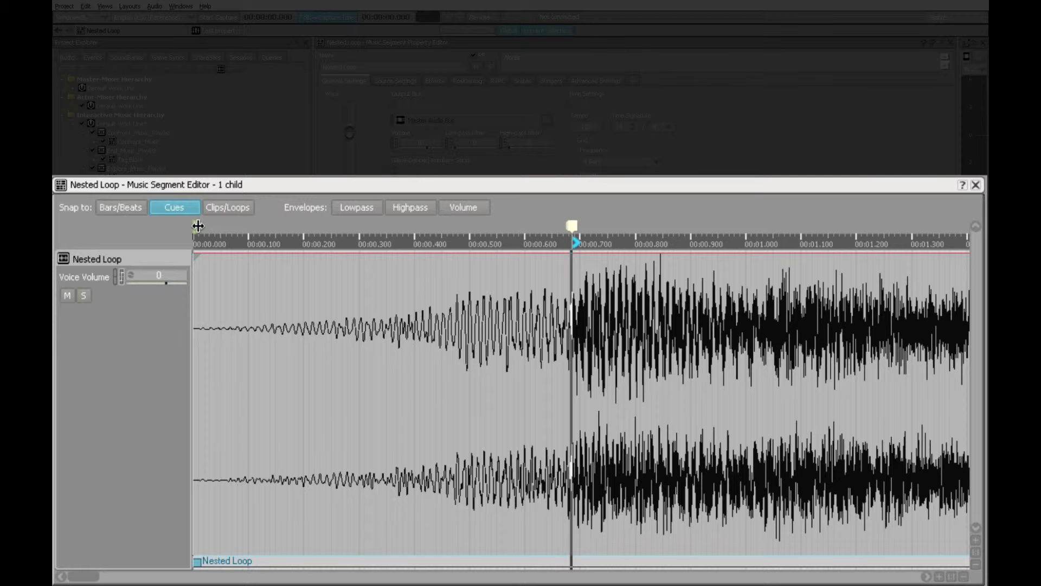
mouse_move(198, 226)
left_mouse_down()
mouse_move(568, 219)
mouse_move(546, 247)
mouse_move(571, 246)
left_mouse_up()
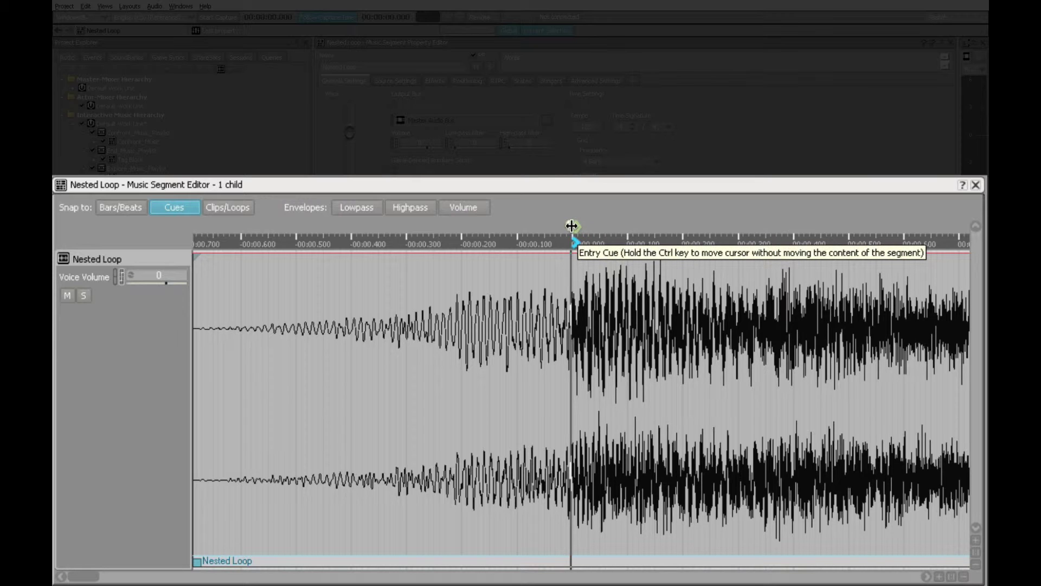
Set playback to the clip start, fit the whole clip in view, and audition it.
right_click(569, 226)
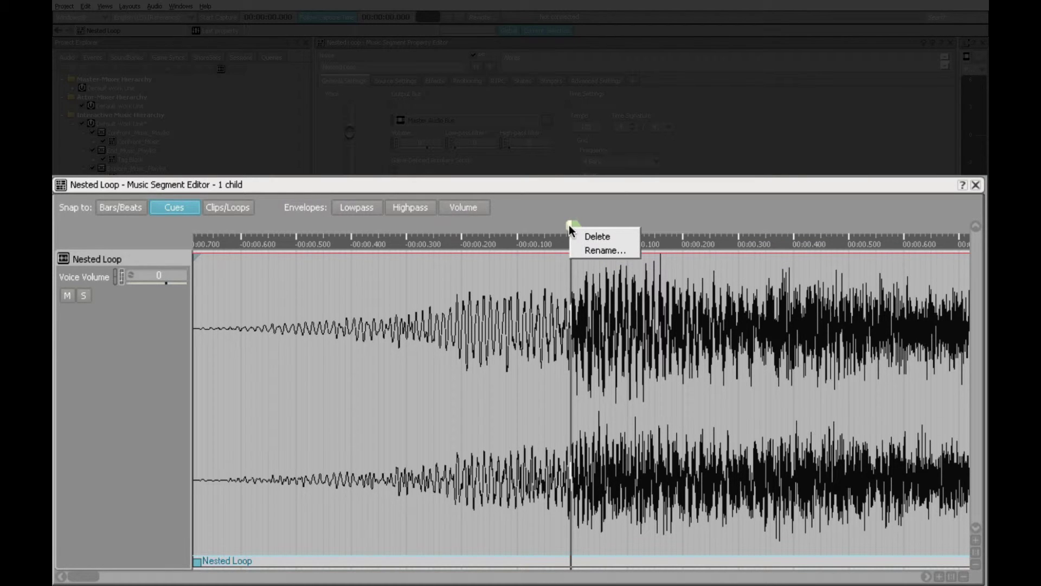
left_click(583, 234)
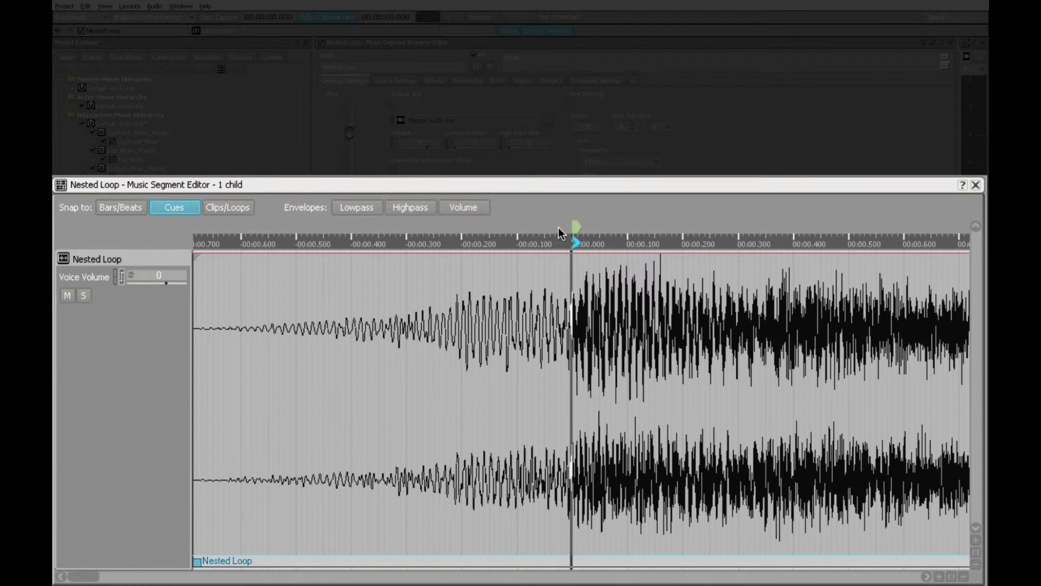
left_click_drag(567, 244, 158, 279)
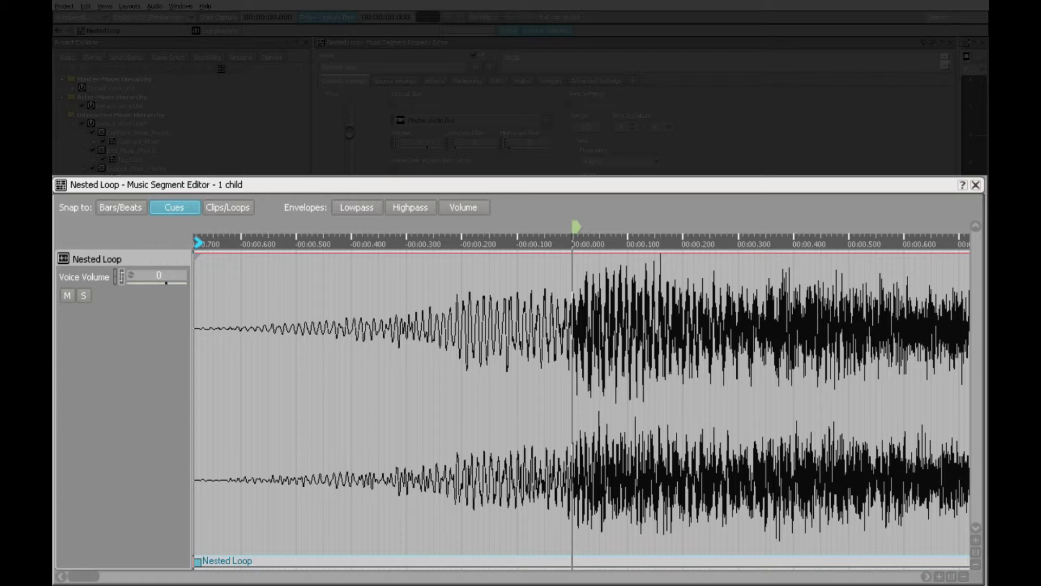
left_click(952, 577)
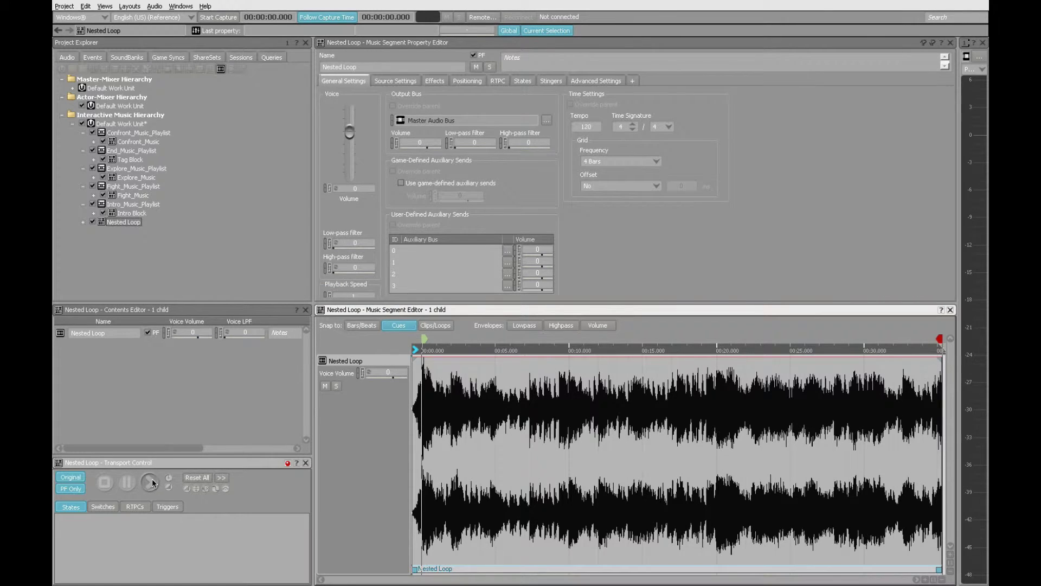
left_click(150, 481)
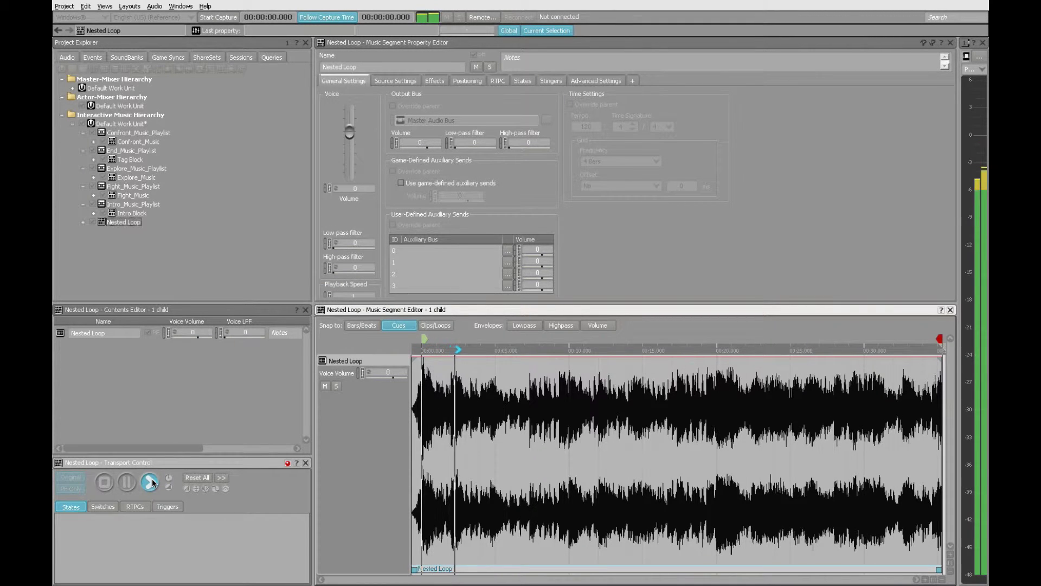
left_click(105, 482)
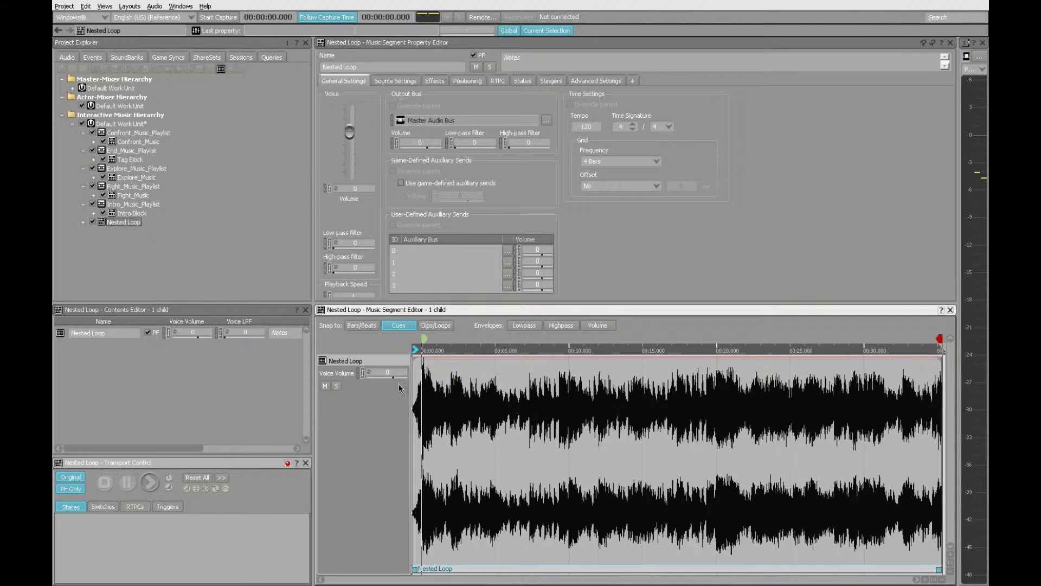
Audition Nested Loop again starting from the entry cue.
left_click(424, 349)
left_click(149, 481)
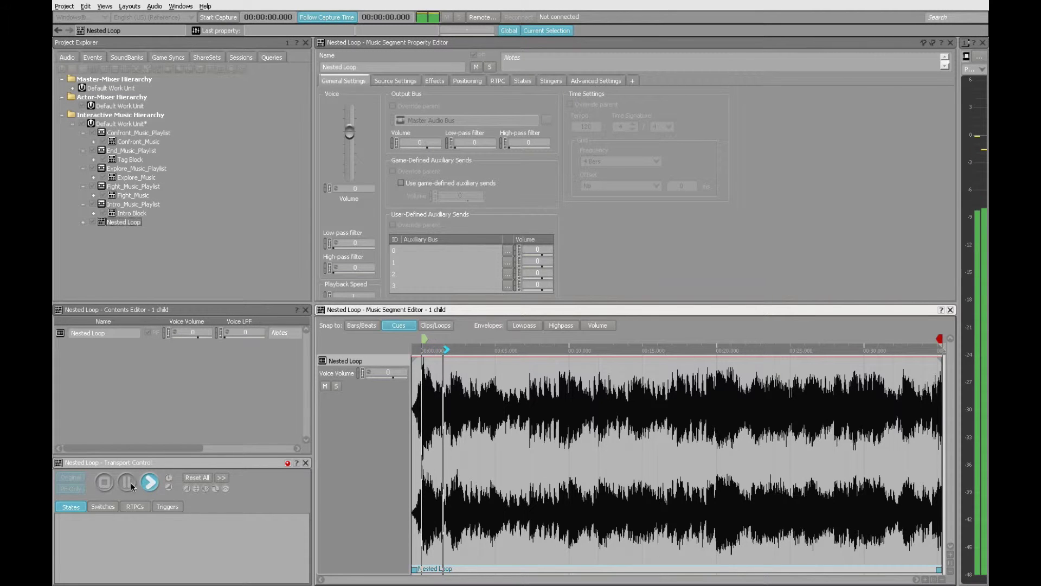
left_click(103, 483)
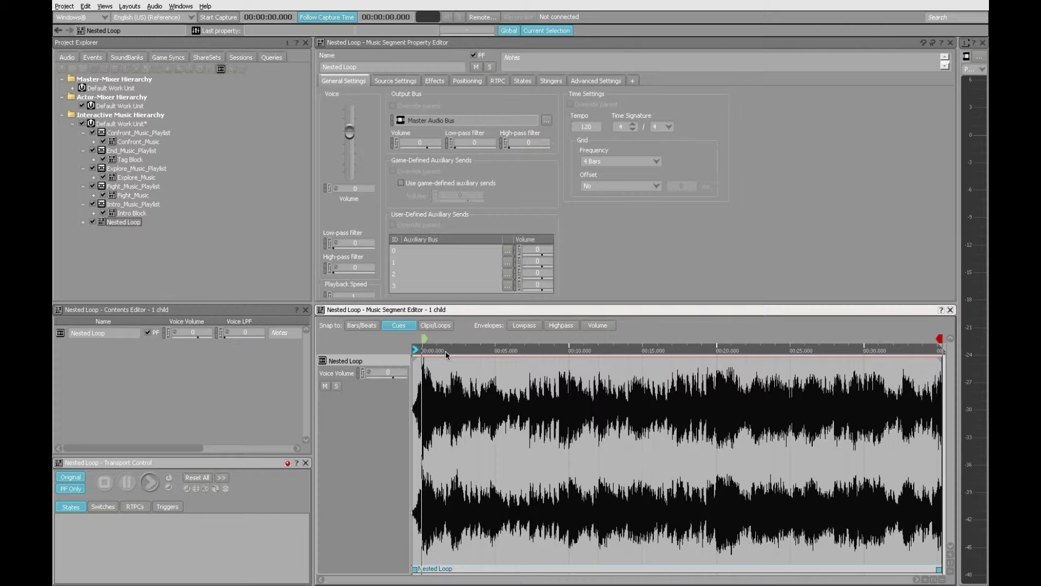
Play Nested Loop from about 17 s, then move the play cursor back to the clip start.
mouse_move(421, 349)
left_mouse_down()
mouse_move(694, 347)
mouse_move(707, 334)
mouse_move(686, 343)
left_mouse_up()
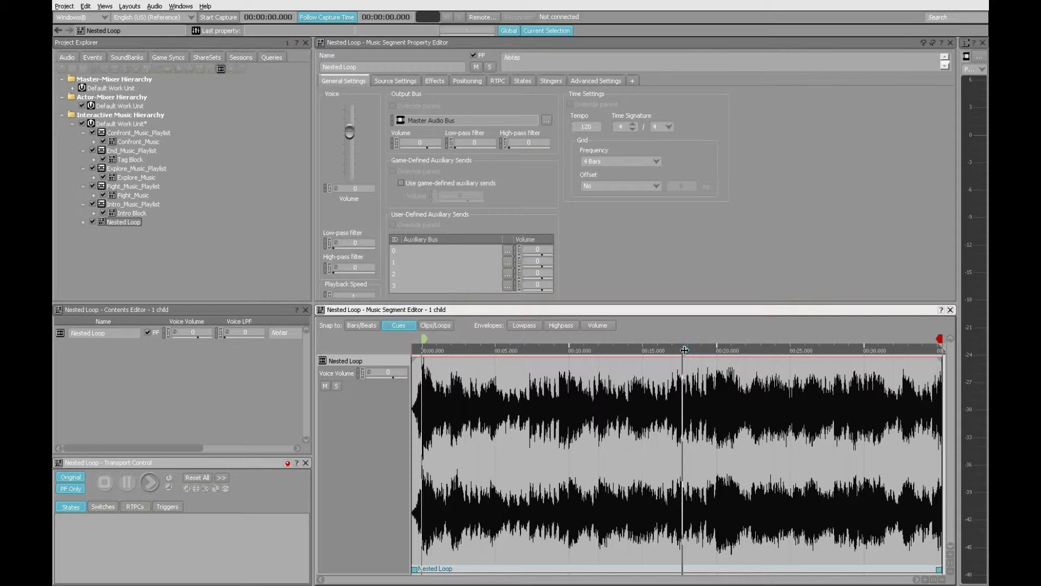
left_click_drag(685, 350, 680, 350)
key("space")
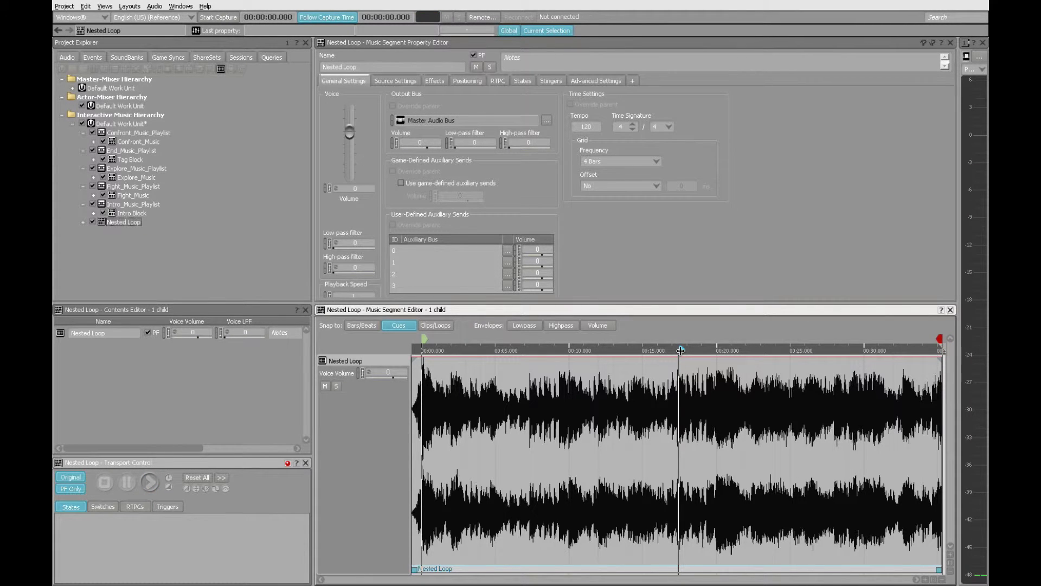
left_click_drag(681, 351, 415, 350)
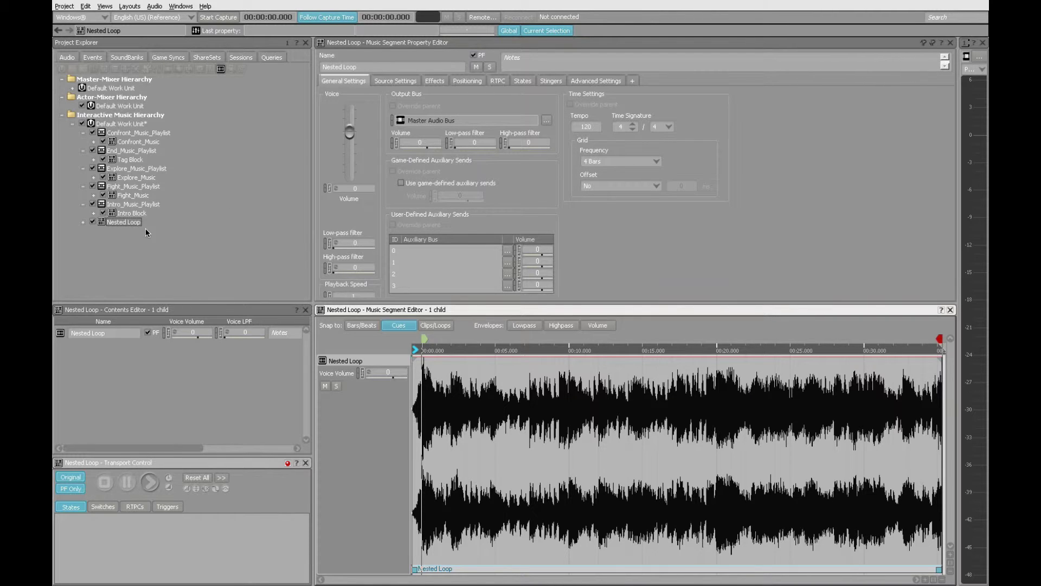
Wrap Nested Loop in a new Music Playlist Container using New Parent.
left_click(101, 224)
right_click(101, 224)
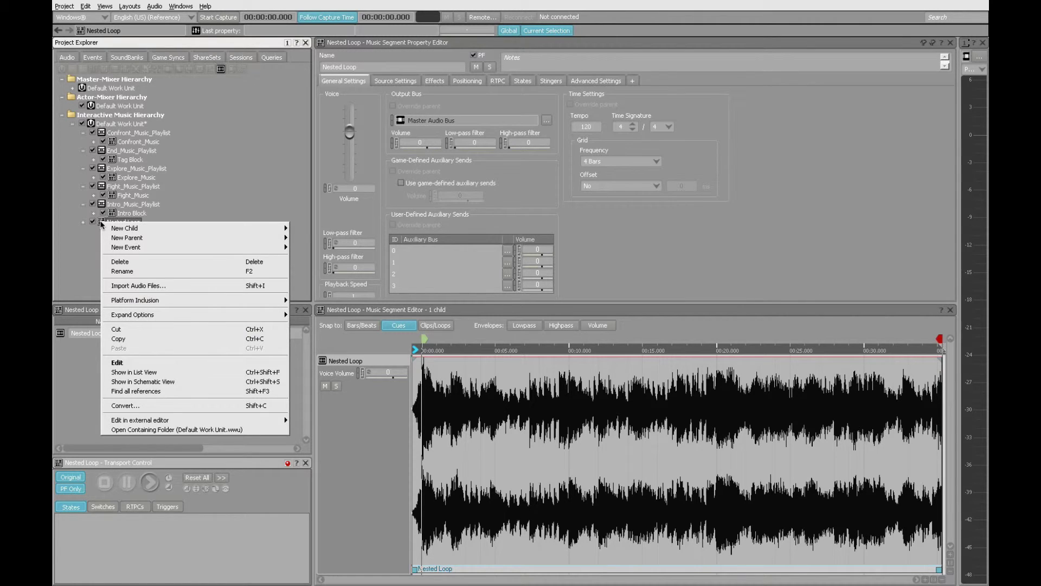
mouse_move(138, 247)
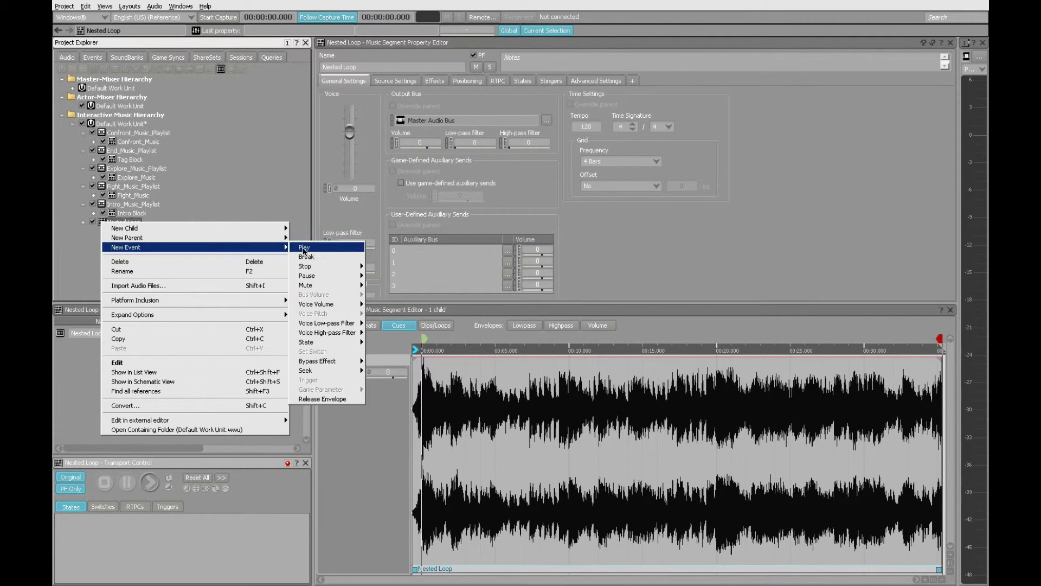
mouse_move(279, 238)
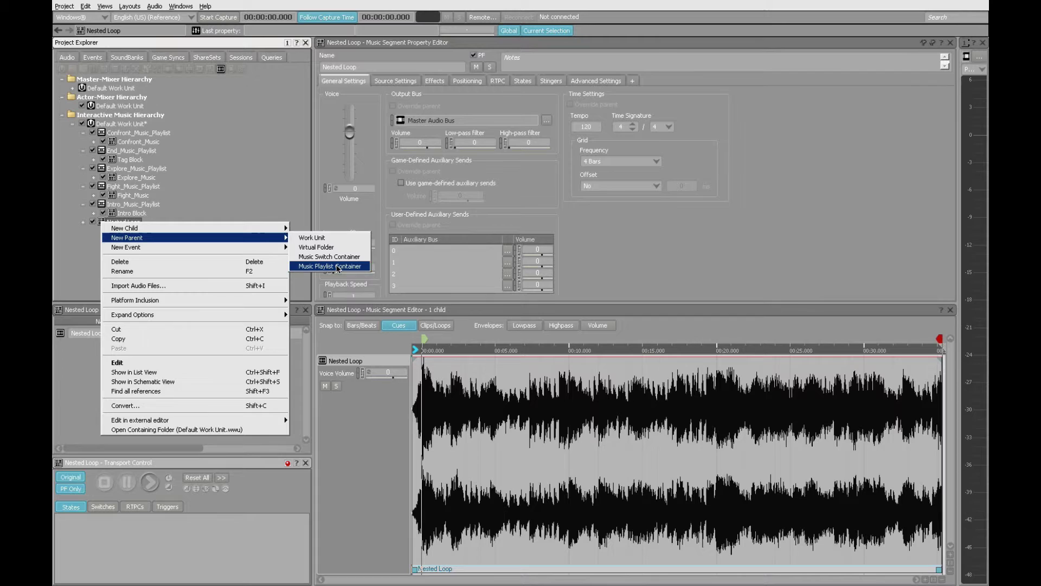
left_click(330, 266)
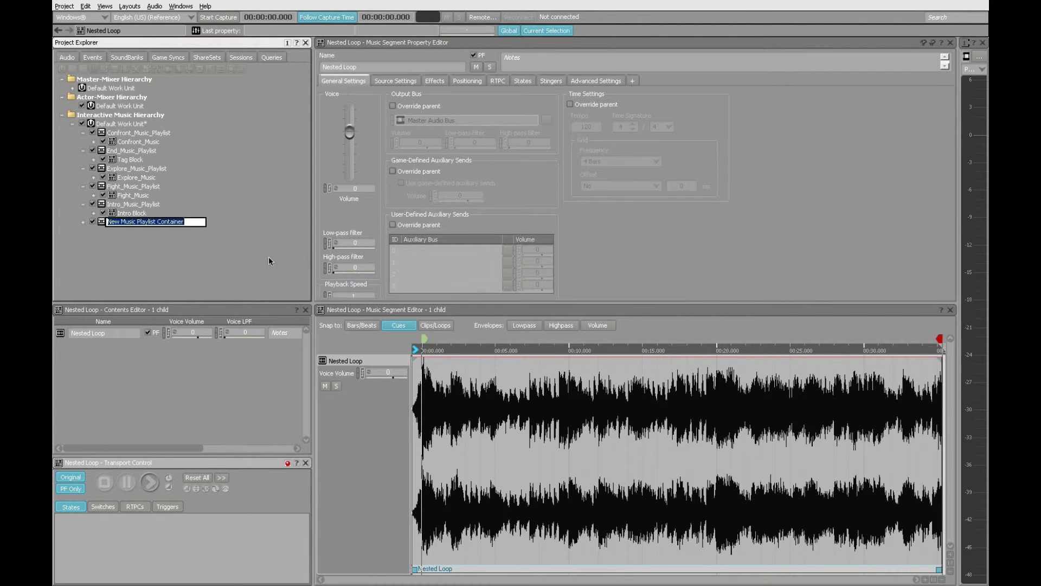
Rename the new playlist container to Boss_Music_Playlist.
left_click(187, 222)
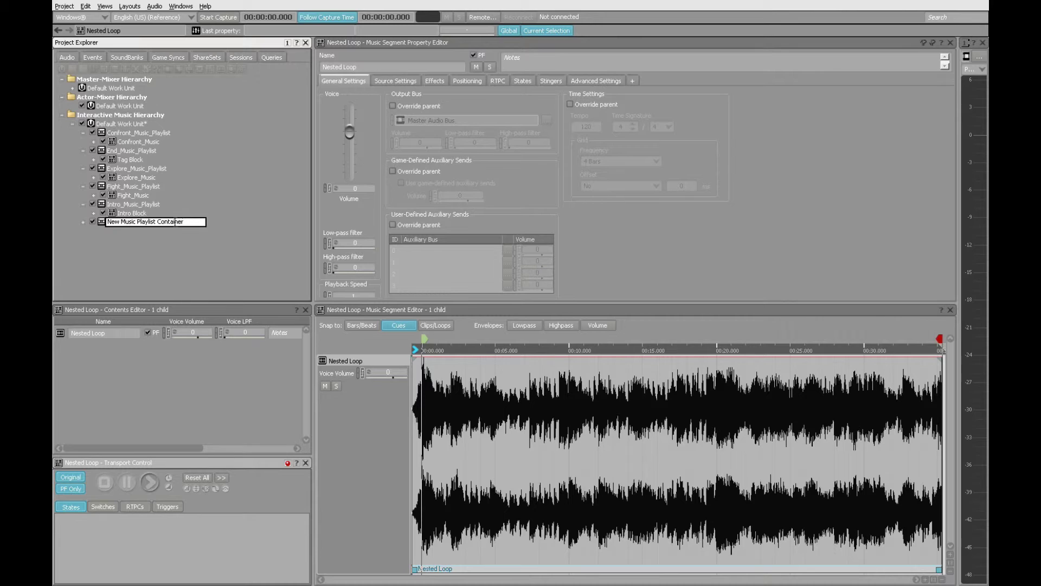
double_click(162, 222)
key("BackSpace")
key("BackSpace")
key("BackSpace")
type("t")
key("ctrl+Left")
key("BackSpace")
type("_")
key("BackSpace")
key("BackSpace")
key("BackSpace")
key("BackSpace")
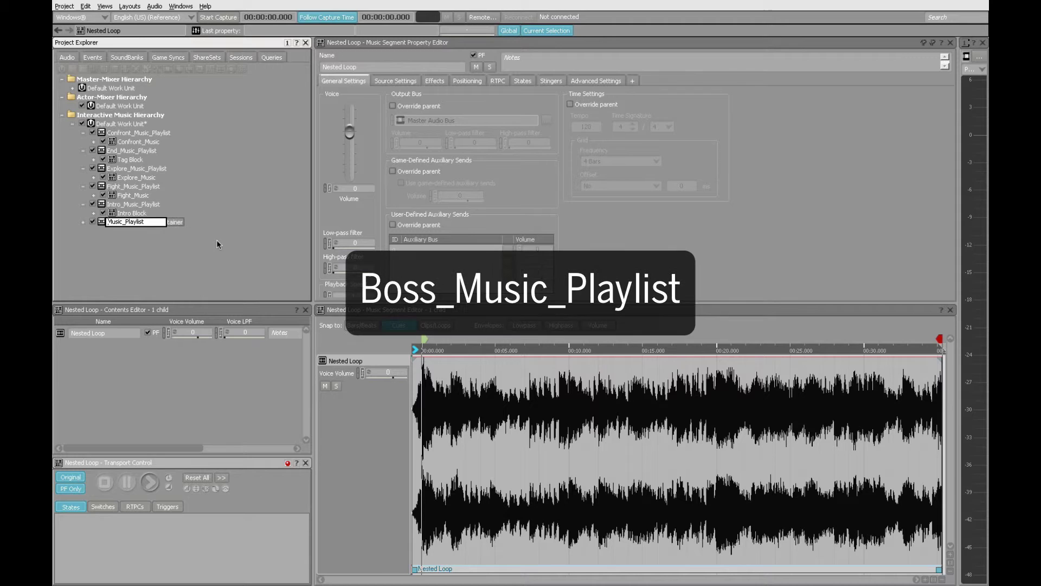
type("Boss_")
Confirm the Boss_Music_Playlist name, open it in the editors and expand its contents.
left_click(216, 239)
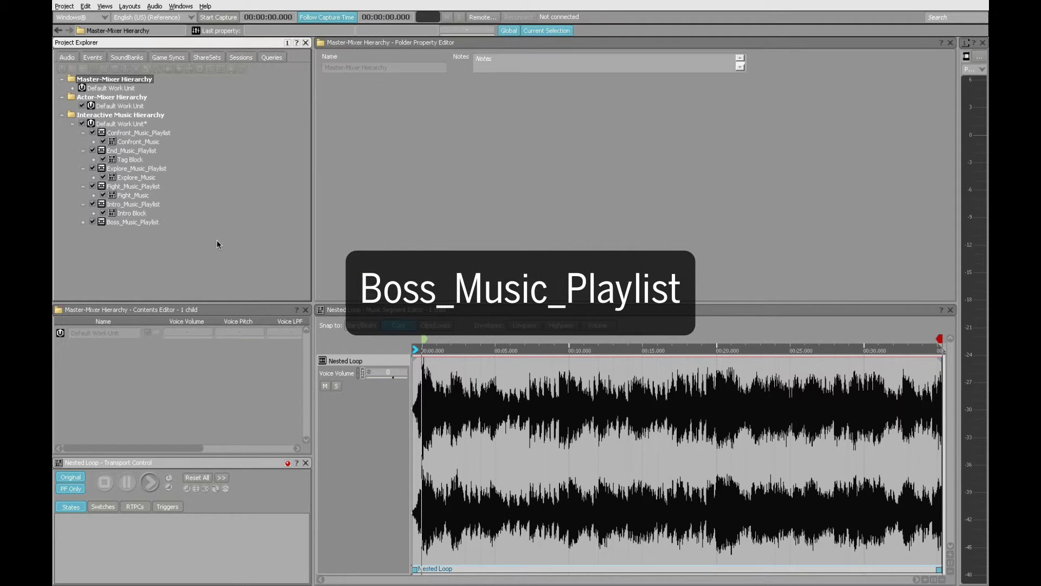
left_click(100, 223)
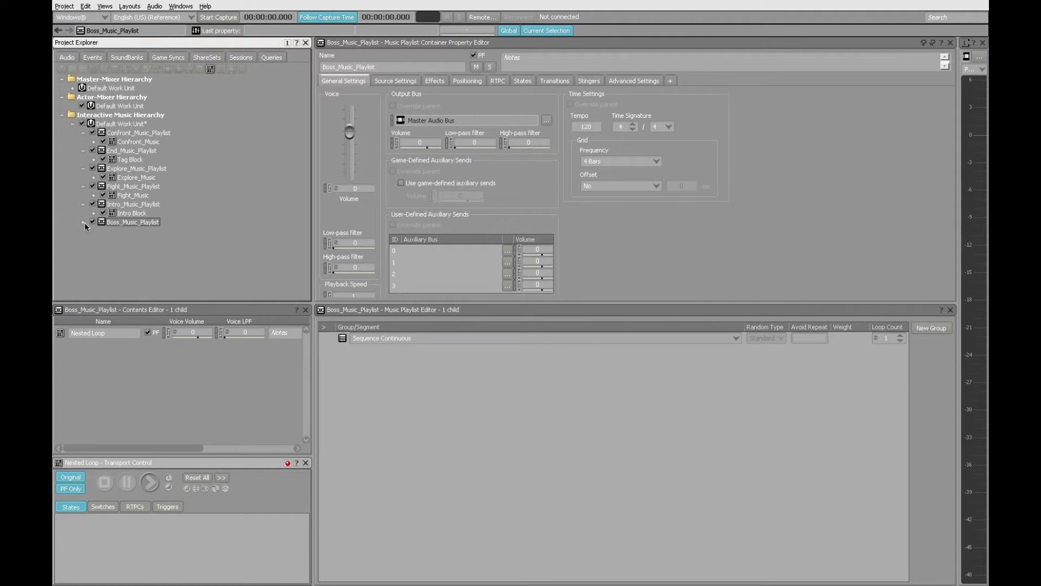
left_click(83, 222)
Add Nested Loop to the playlist sequence with Loop Count Infinite, then select Intro_Music_Playlist.
left_click(114, 230)
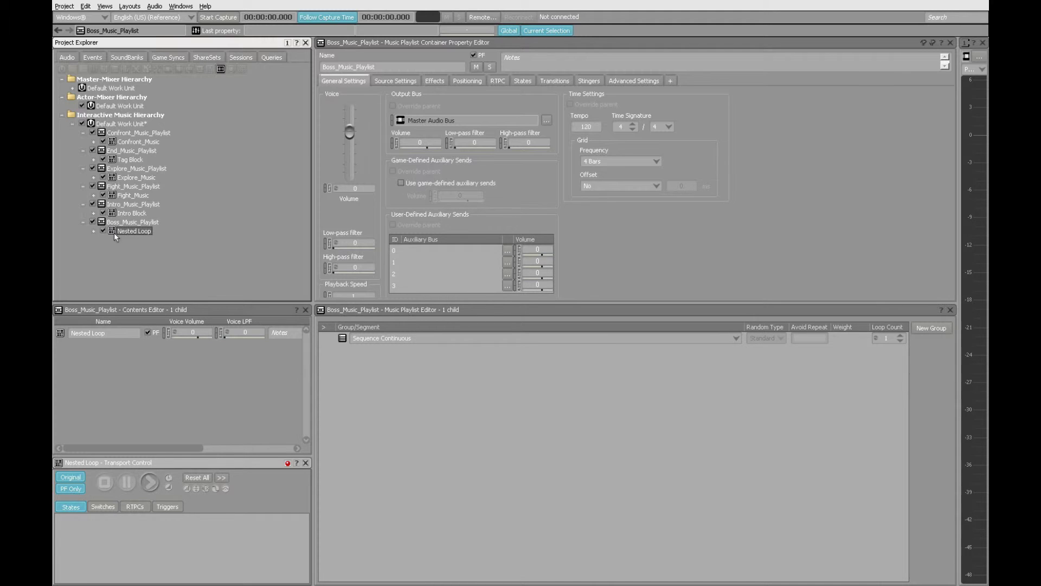
left_click_drag(115, 235, 500, 382)
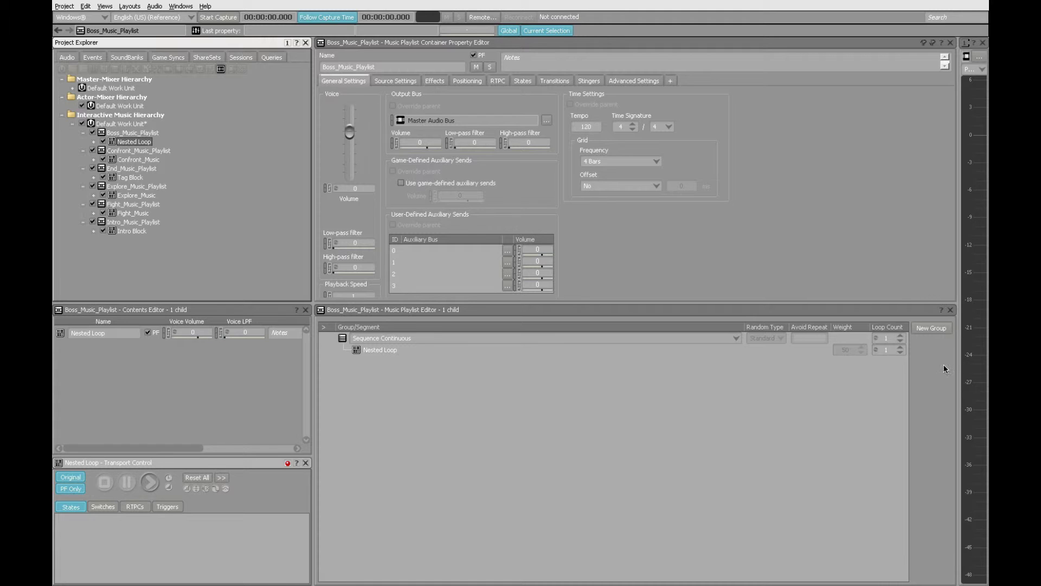
left_click(900, 353)
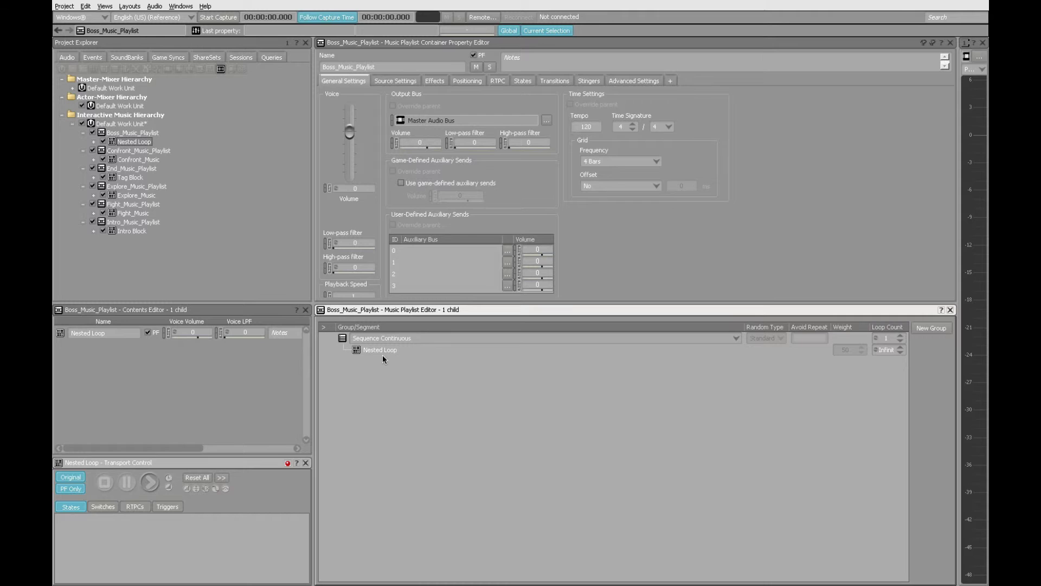
left_click(103, 224)
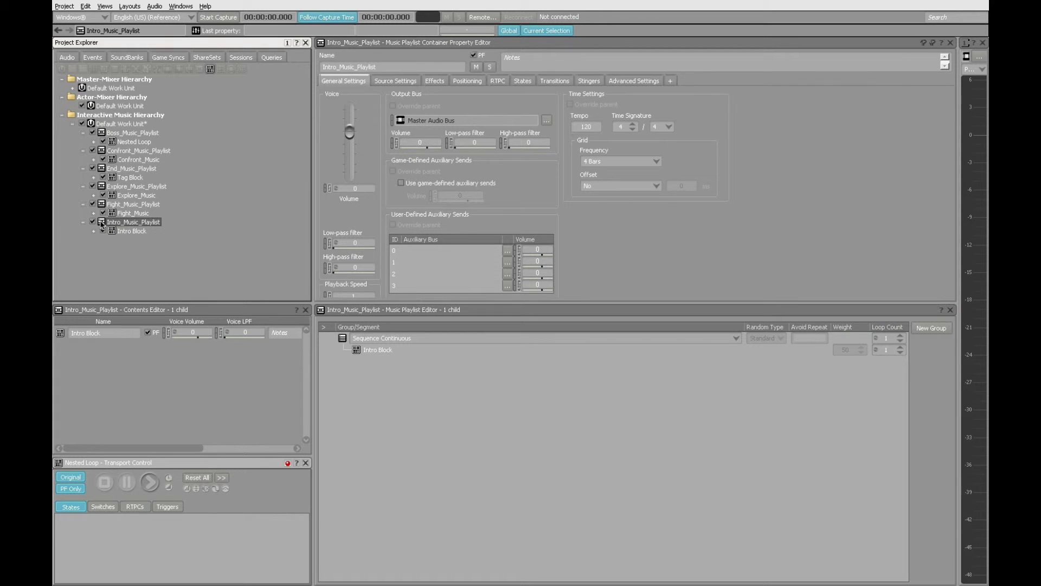
Unpin Transport Control to follow selection, view Fight_Music, then load Boss_Music_Playlist for playback.
left_click(288, 463)
left_click(130, 214)
left_click(126, 134)
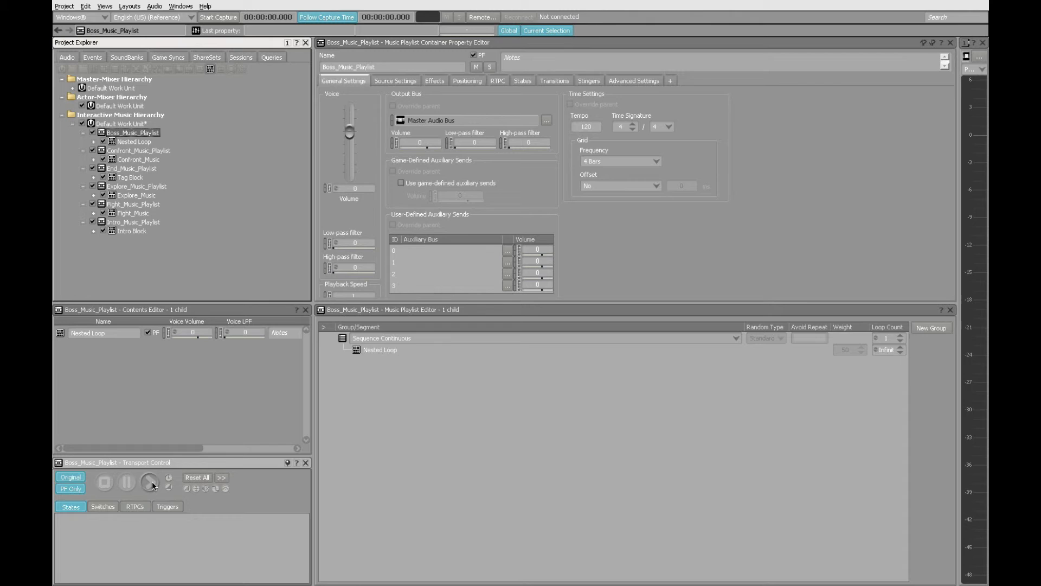
left_click(150, 482)
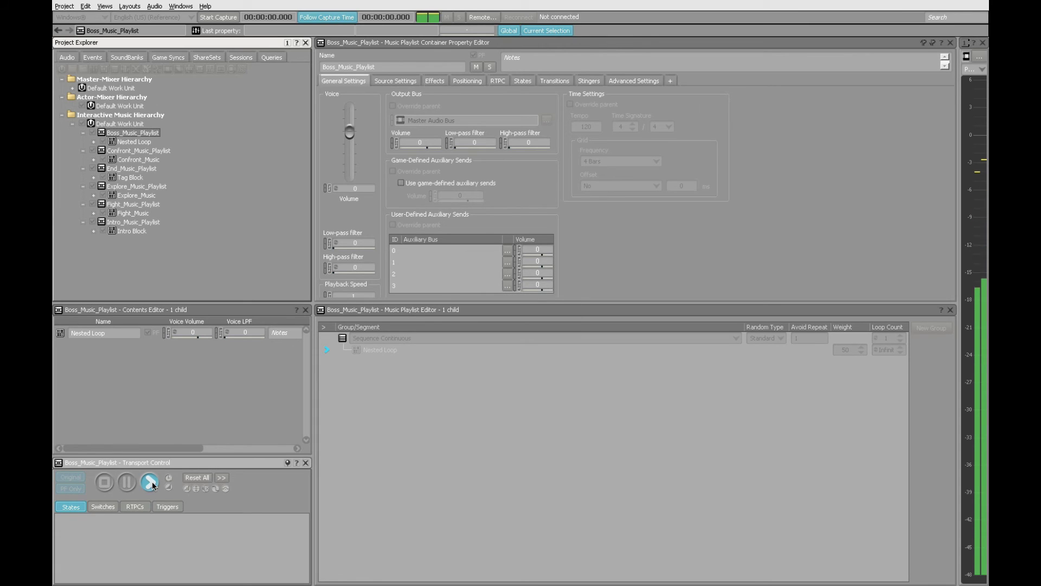
left_click(110, 484)
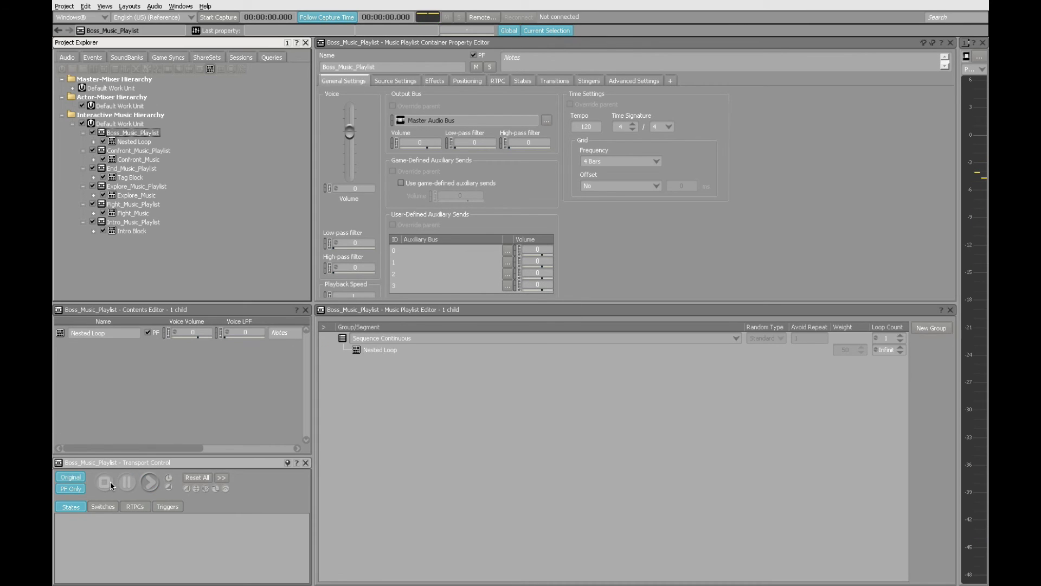